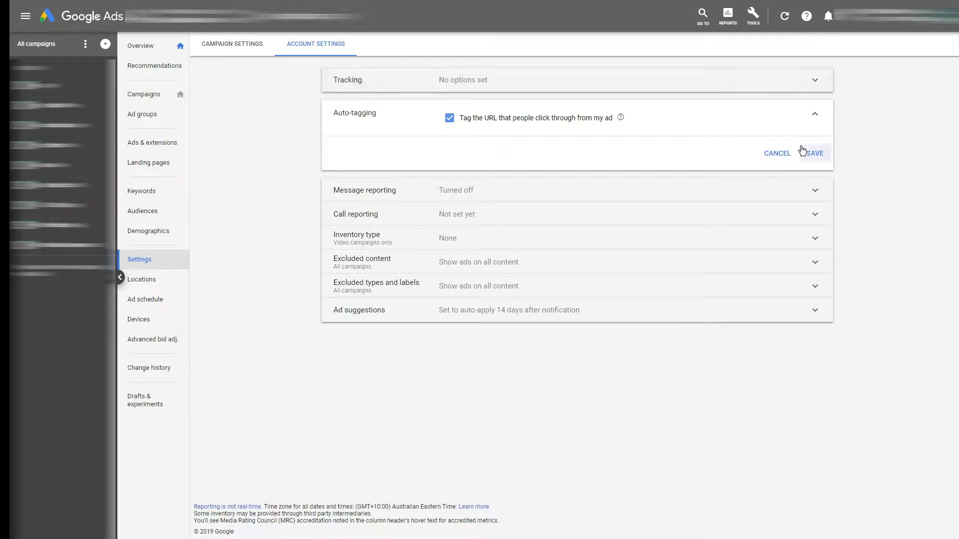
- Save the account's auto-tagging setting with tagging of the URL that people click through from the ad turned on
left_click(806, 152)
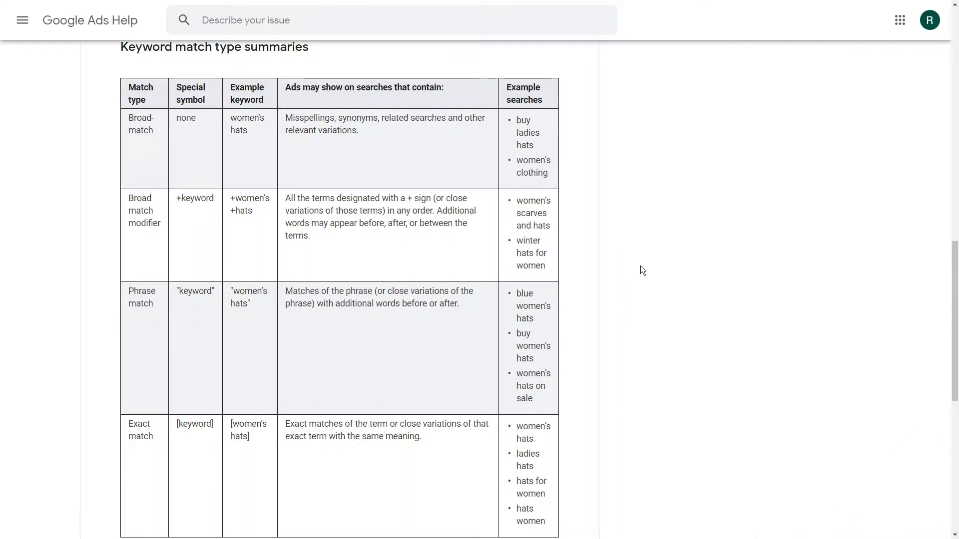
- Examine the keyword match type summaries on Google Ads Help, comparing symbols, example keywords and example searches for each match type
scroll(644, 254, "up", 2)
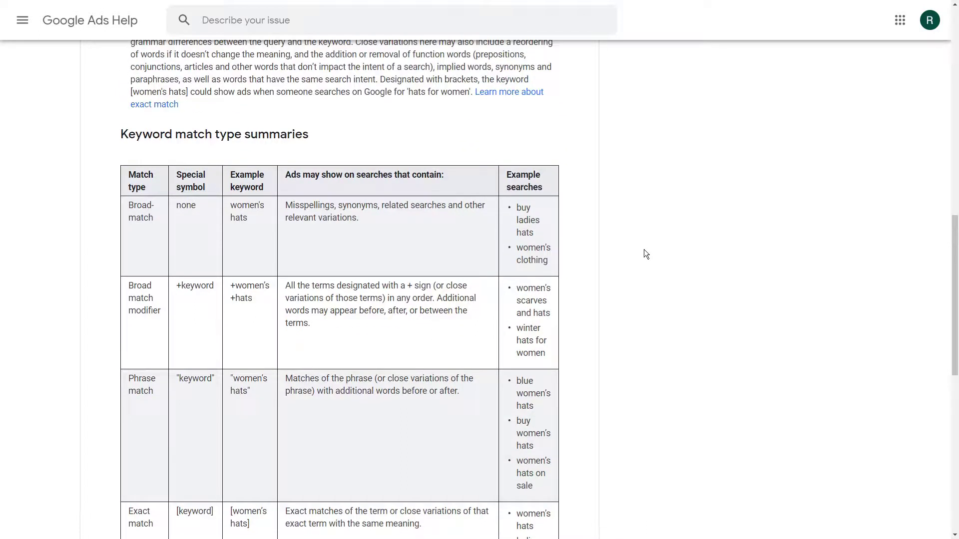
scroll(644, 250, "down", 2)
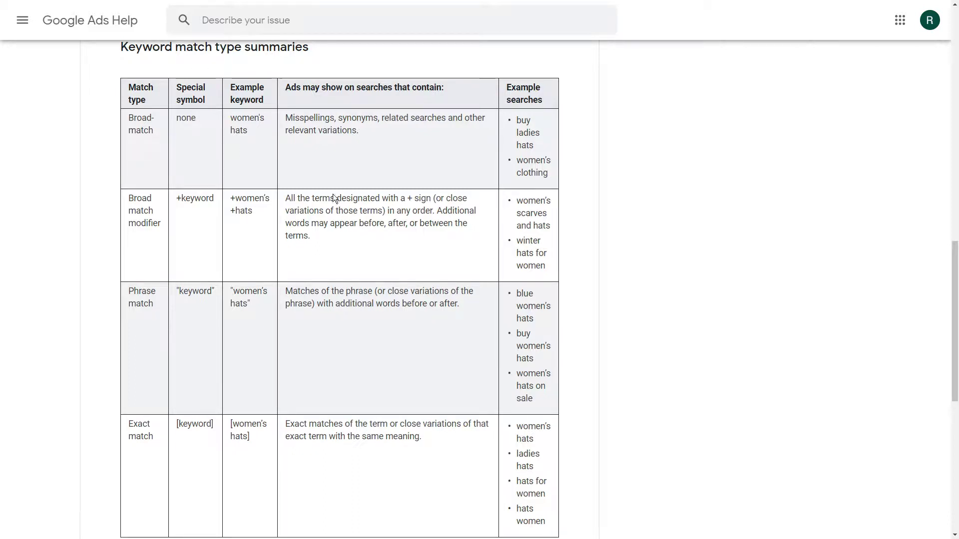
scroll(340, 197, "down", 2)
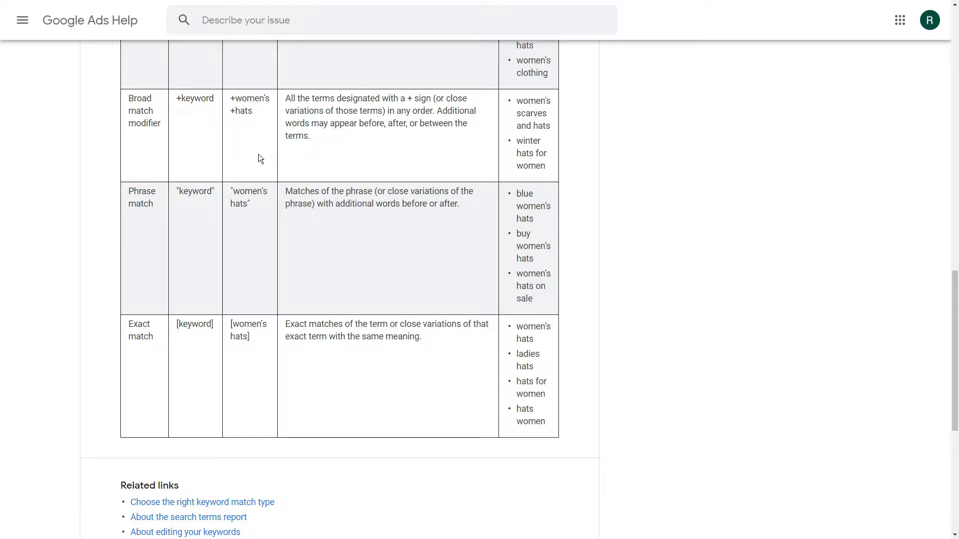
scroll(352, 160, "up", 2)
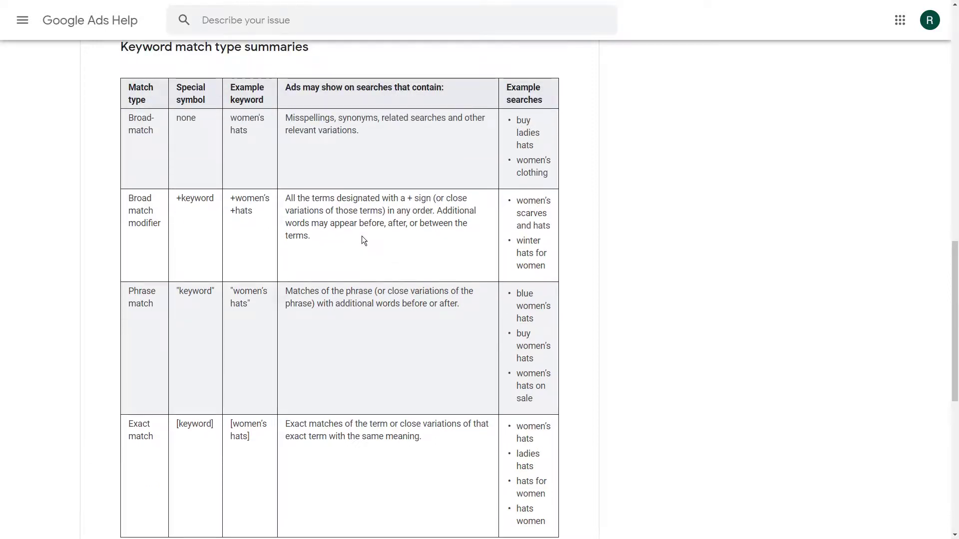
scroll(363, 240, "down", 2)
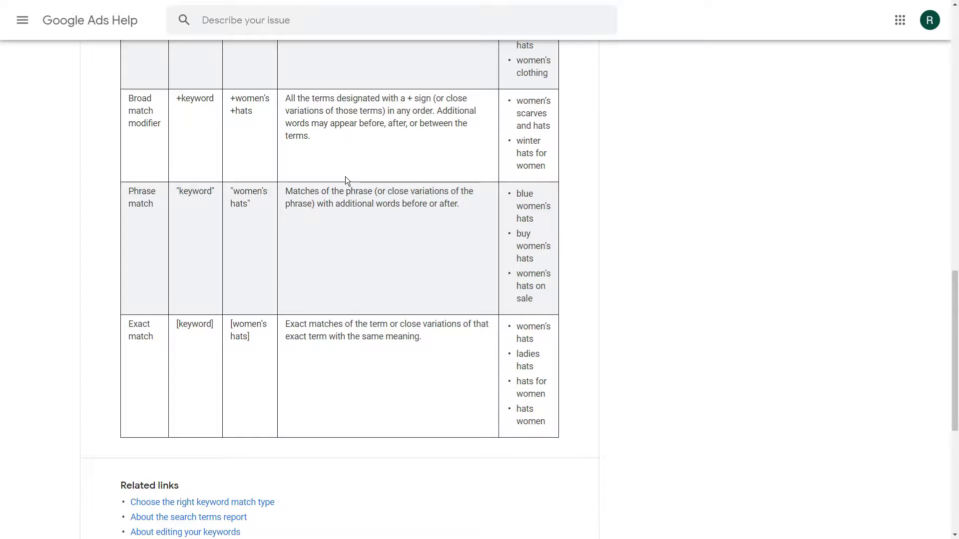
scroll(375, 291, "up", 2)
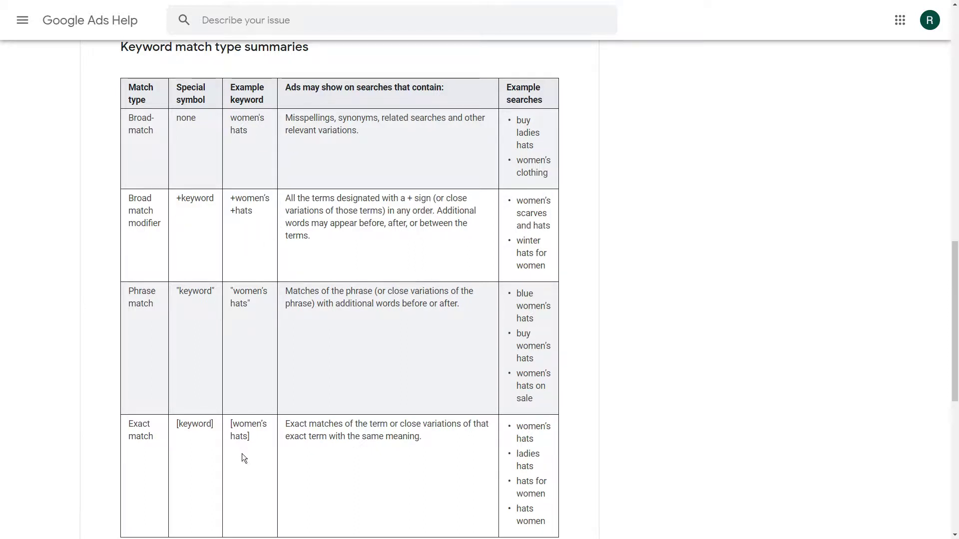
scroll(492, 278, "down", 2)
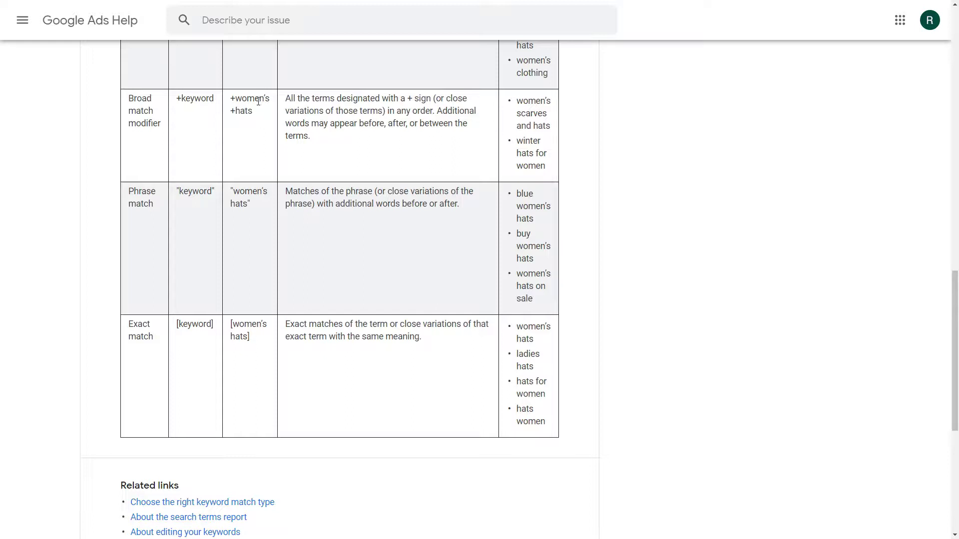
scroll(377, 199, "up", 2)
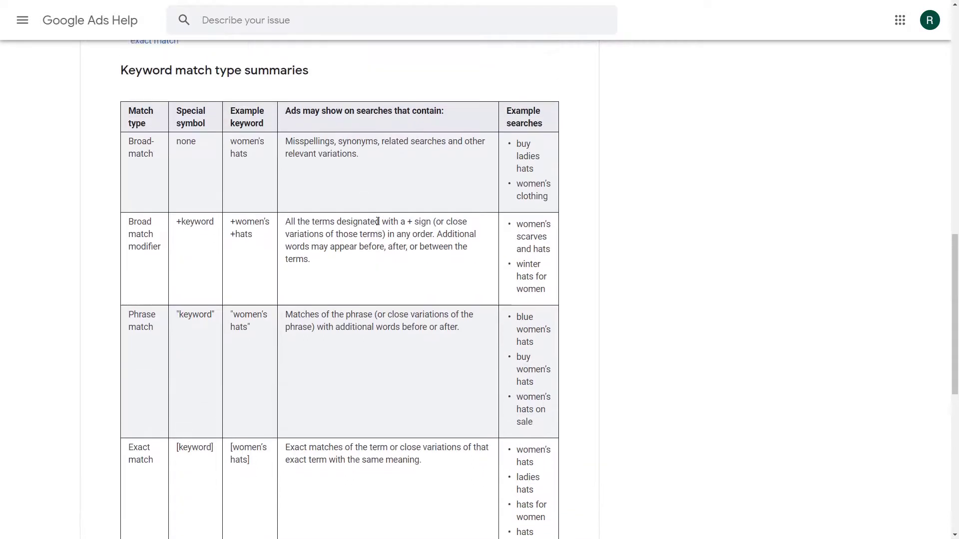
scroll(377, 223, "up", 1)
scroll(377, 222, "down", 1)
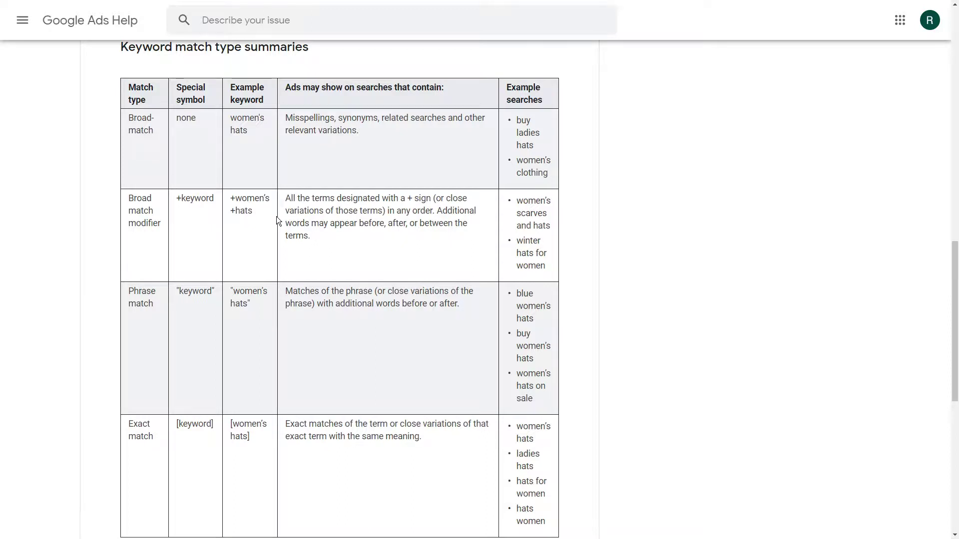
scroll(277, 220, "down", 2)
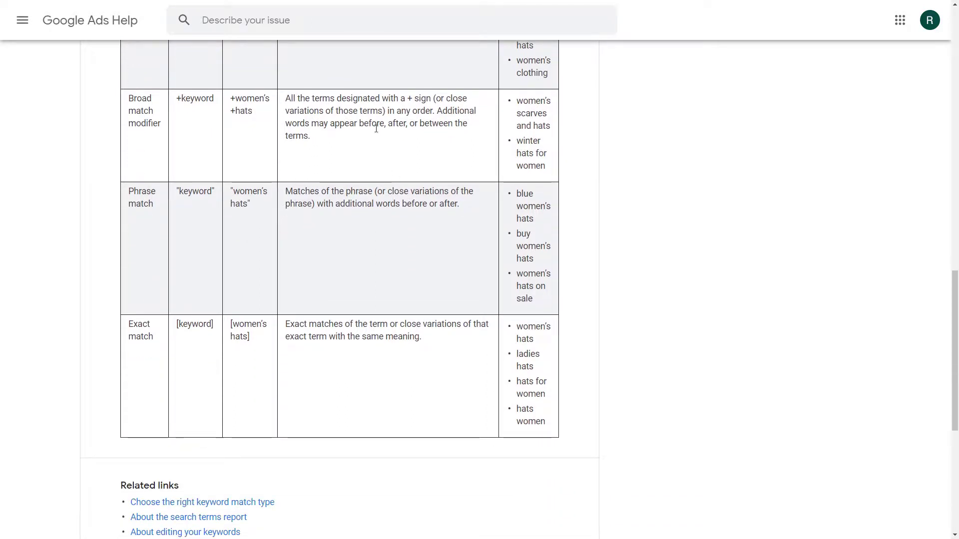
scroll(379, 226, "up", 2)
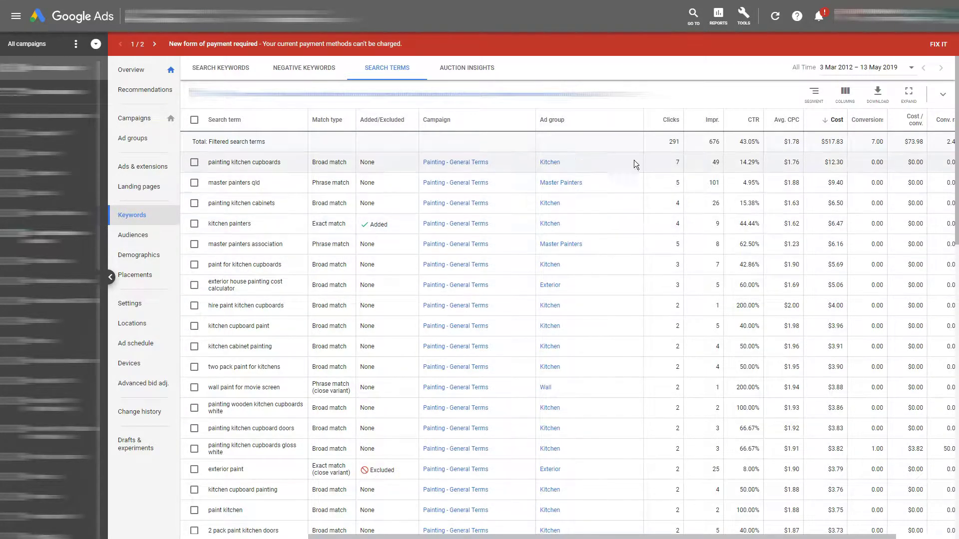
- Select the search term "wages for master painters" in the search terms report and start adding it as a negative keyword
scroll(300, 356, "down", 2)
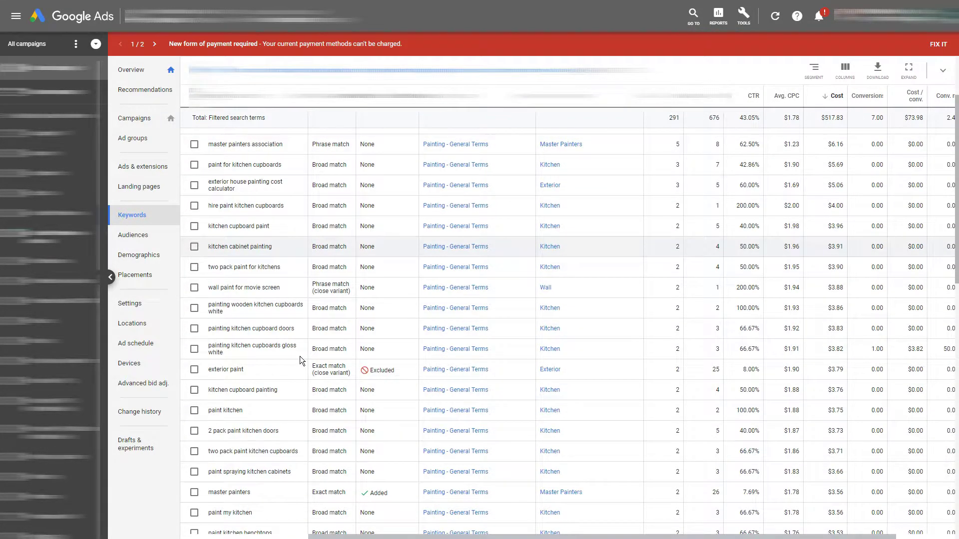
scroll(299, 356, "down", 4)
scroll(300, 356, "down", 2)
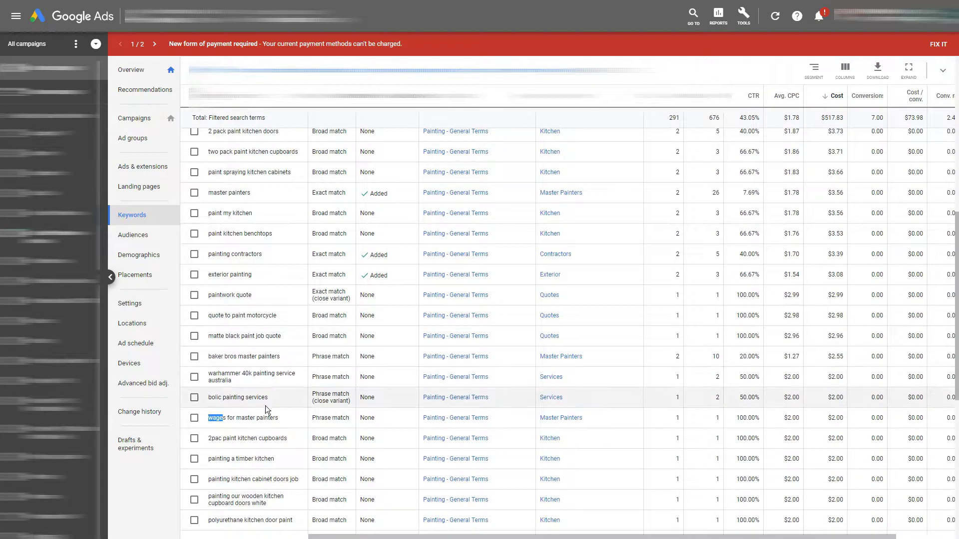
left_click(217, 418)
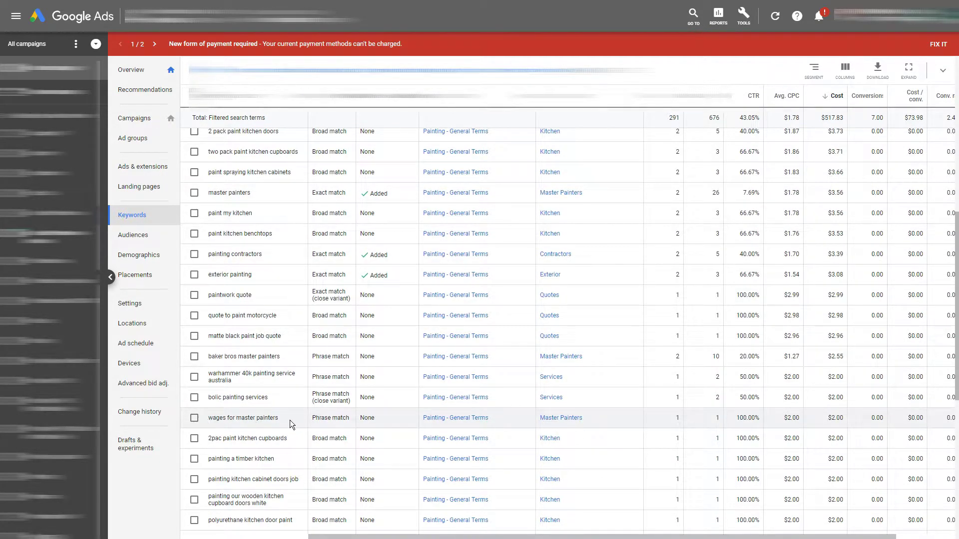
scroll(292, 358, "down", 2)
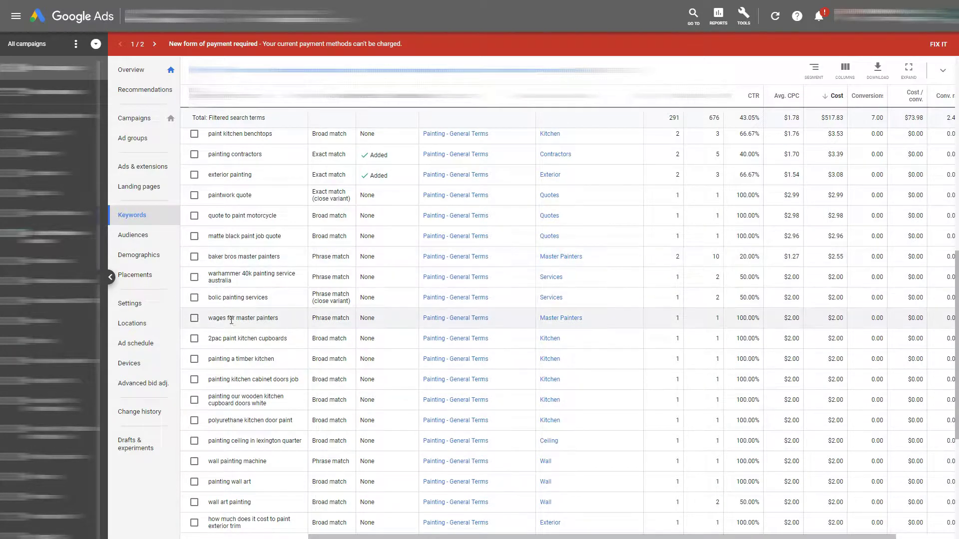
left_click(195, 319)
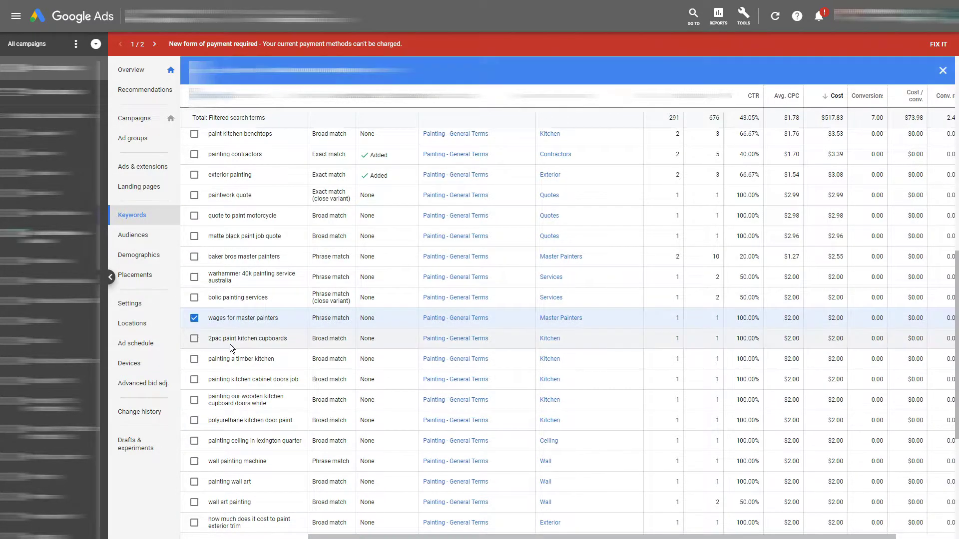
scroll(220, 335, "up", 6)
scroll(231, 348, "up", 4)
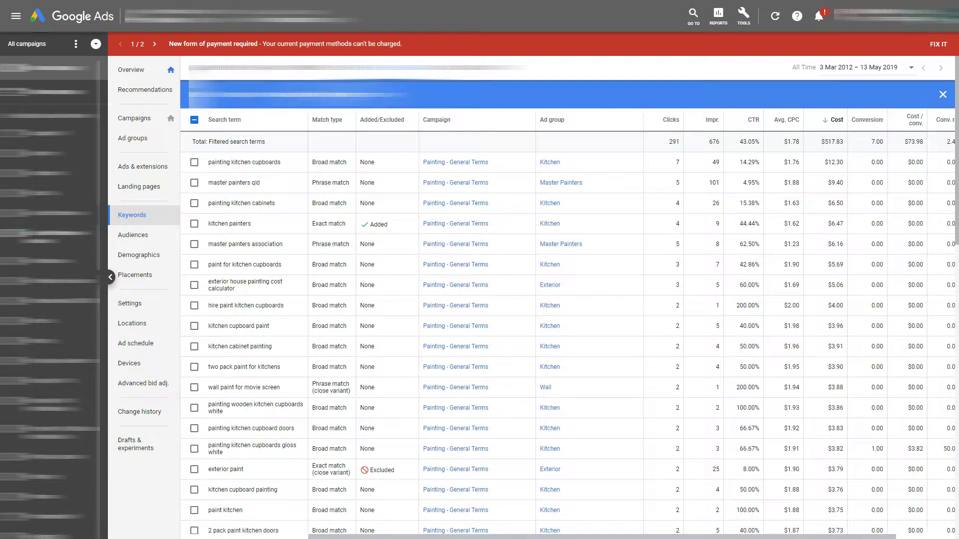
left_click(331, 92)
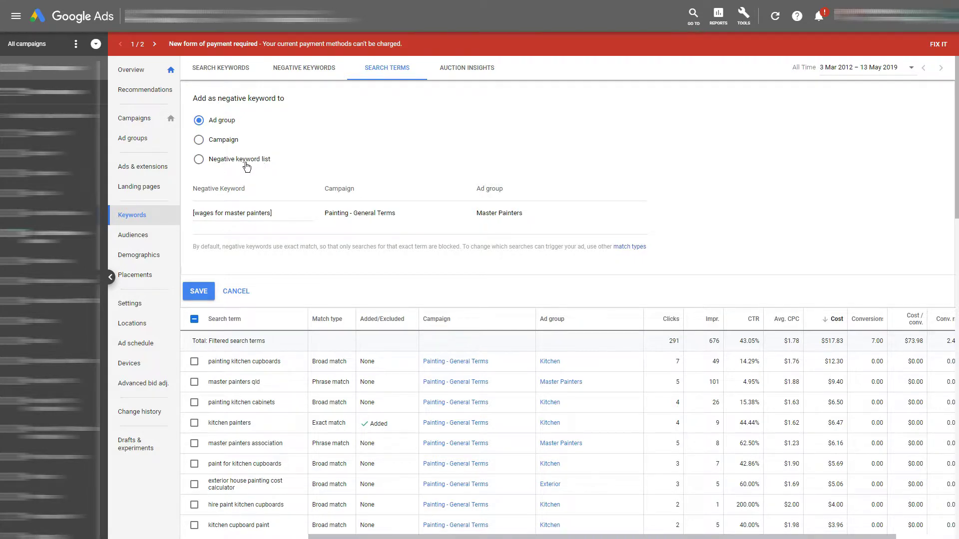
- Set the negative keyword to campaign level, shorten its text by deleting the ending of "[wages for master painters]", and save it
left_click(197, 141)
left_click(274, 214)
key("BackSpace")
key("BackSpace")
key("BackSpace")
key("BackSpace")
key("BackSpace")
key("BackSpace")
key("BackSpace")
key("BackSpace")
key("BackSpace")
key("BackSpace")
key("BackSpace")
key("BackSpace")
key("BackSpace")
key("BackSpace")
key("BackSpace")
key("BackSpace")
key("BackSpace")
key("BackSpace")
key("BackSpace")
left_click(198, 292)
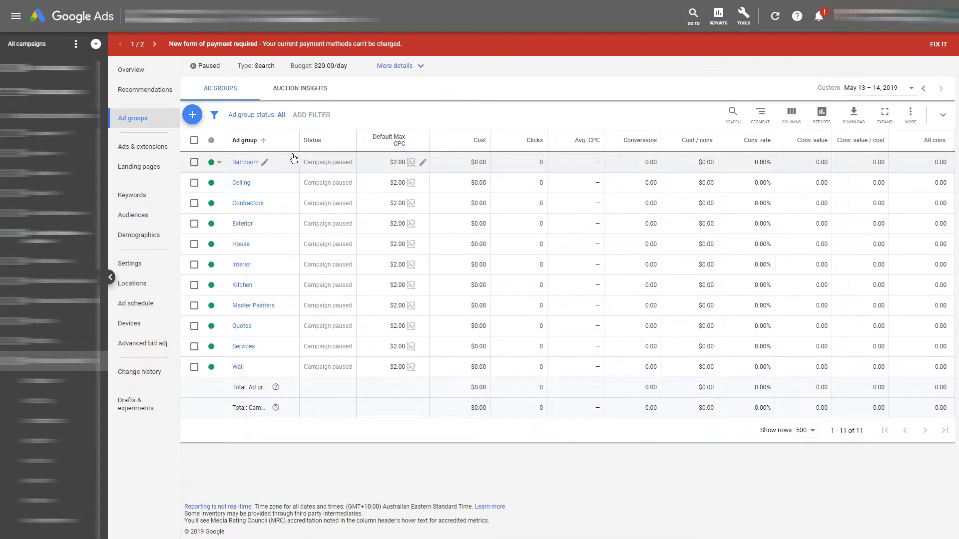
- Examine the Bathroom ad group's search keywords and its ads, and return to the campaign's ad groups
left_click(252, 165)
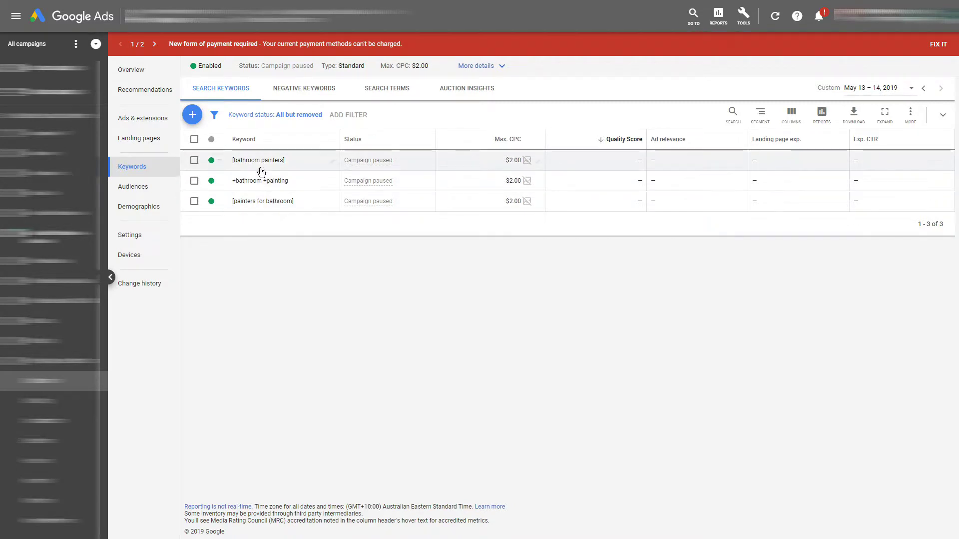
left_click(152, 122)
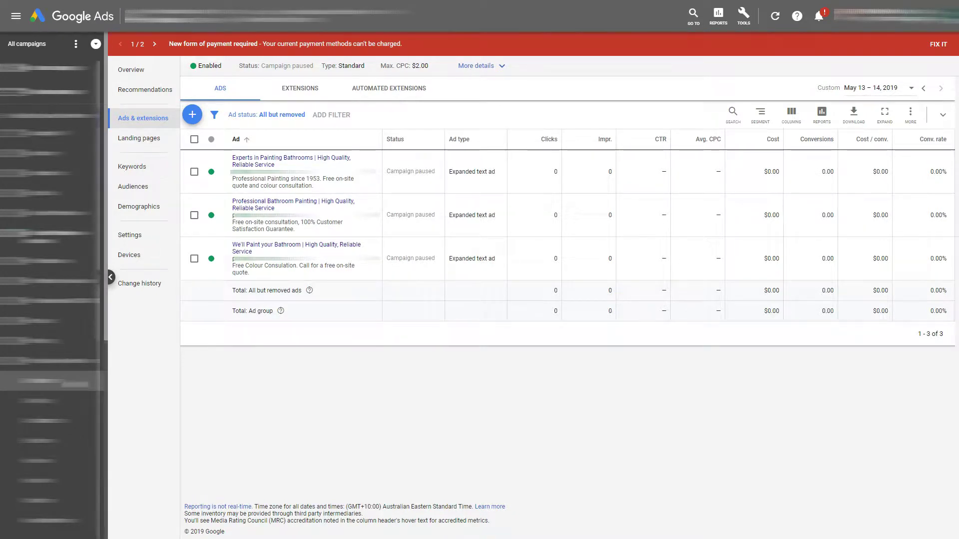
left_click(50, 360)
left_click(134, 118)
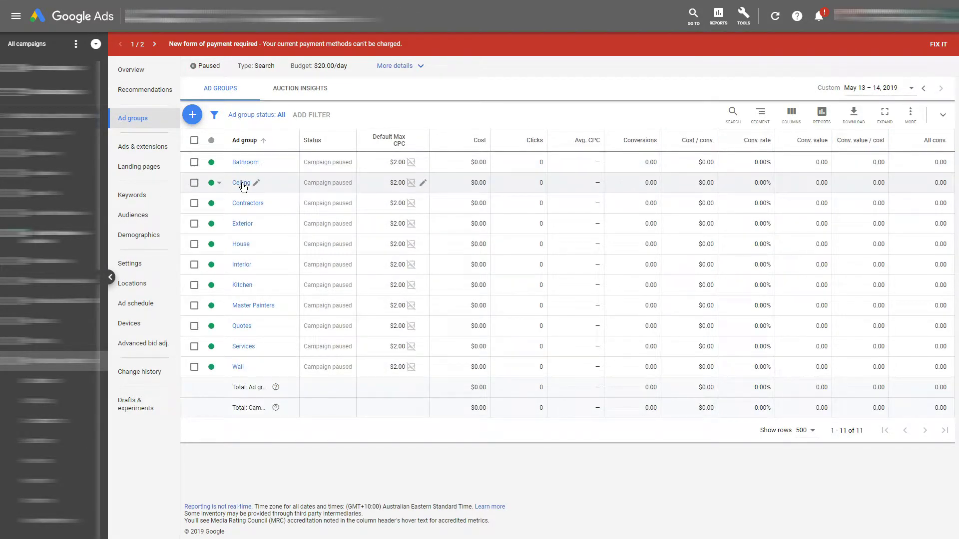
- Examine the Ceiling ad group's search keywords and matching ads, and return to the campaign's list of ad groups
left_click(242, 184)
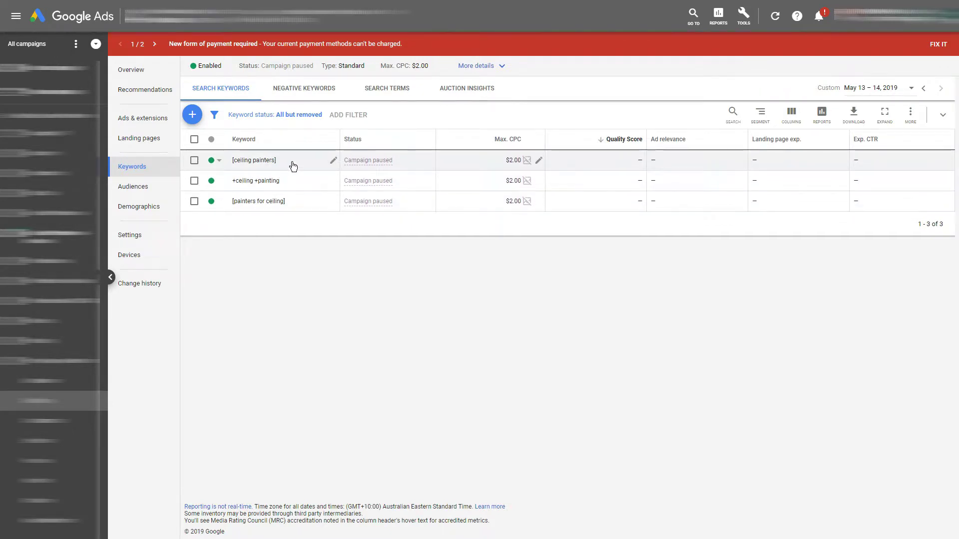
left_click(157, 127)
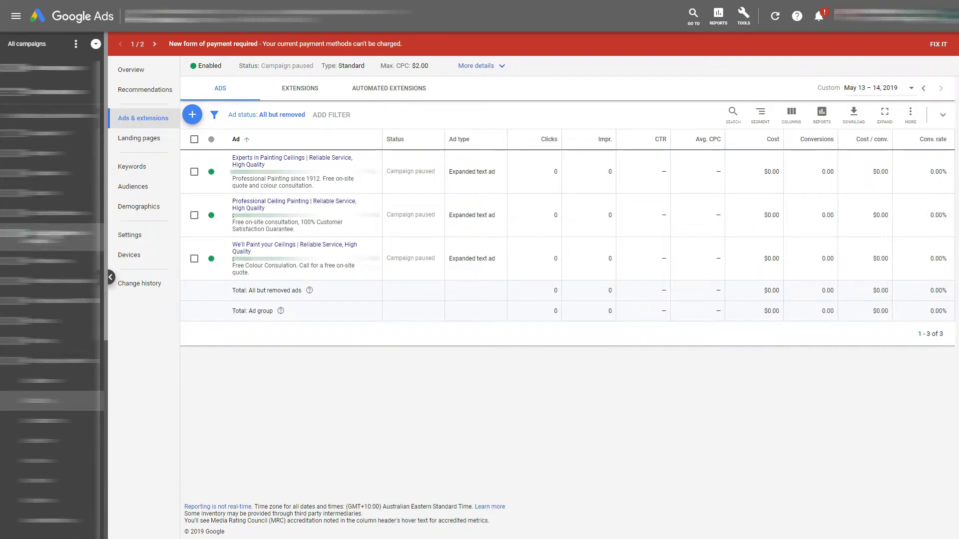
left_click(49, 360)
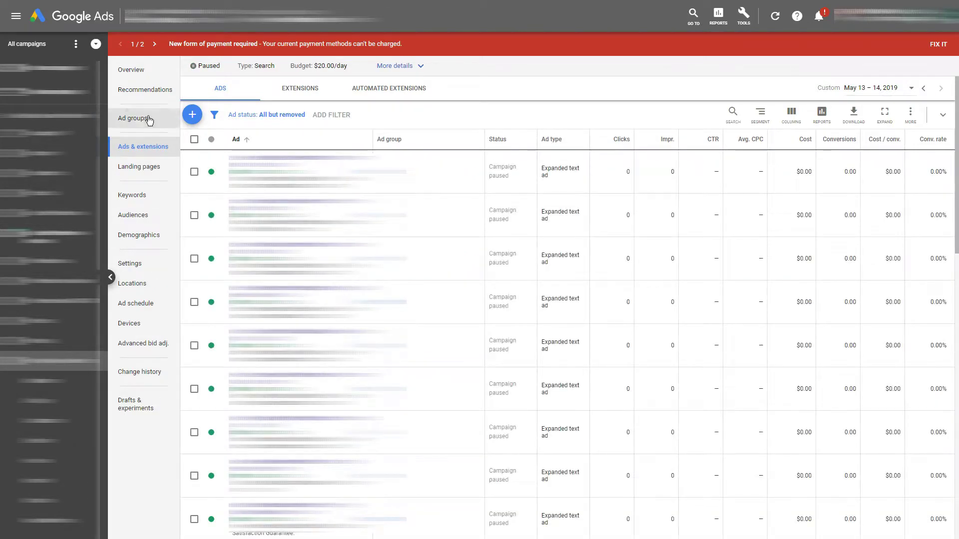
left_click(148, 119)
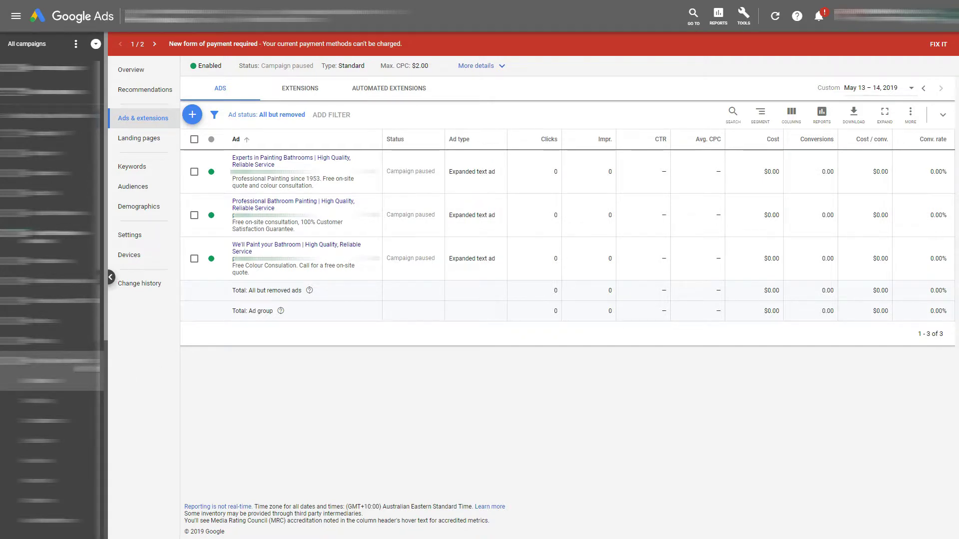
- Open the ad rotation options in the settings of the Painting - General Terms campaign
left_click(45, 361)
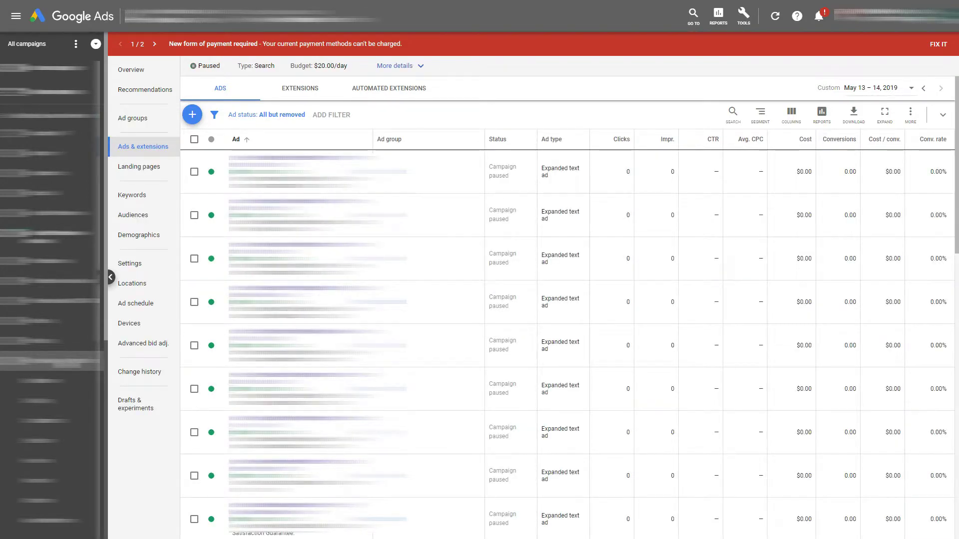
left_click(137, 271)
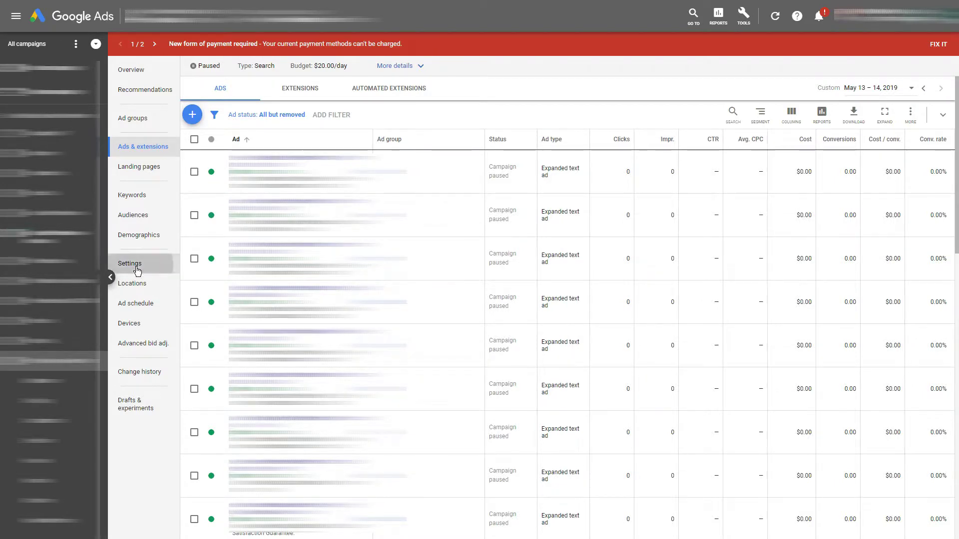
left_click(373, 341)
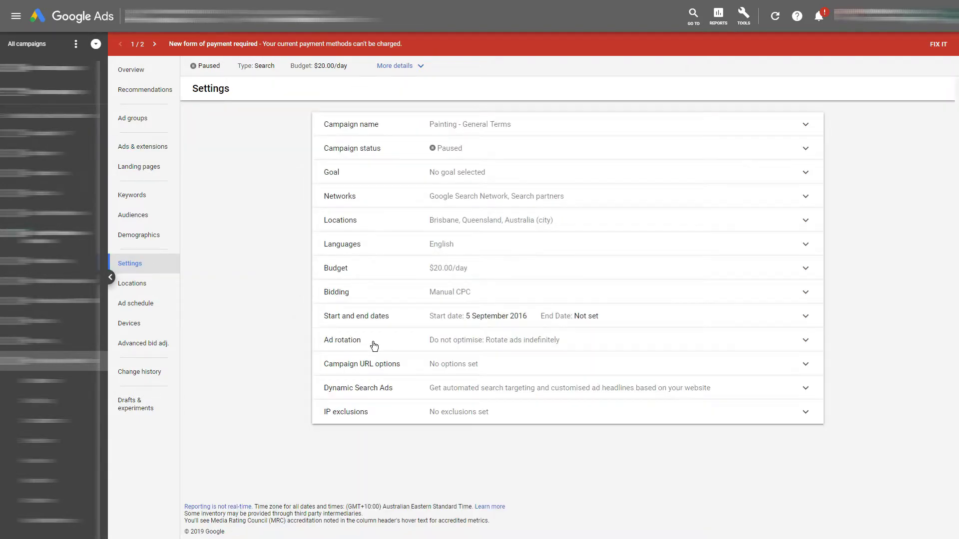
left_click(763, 350)
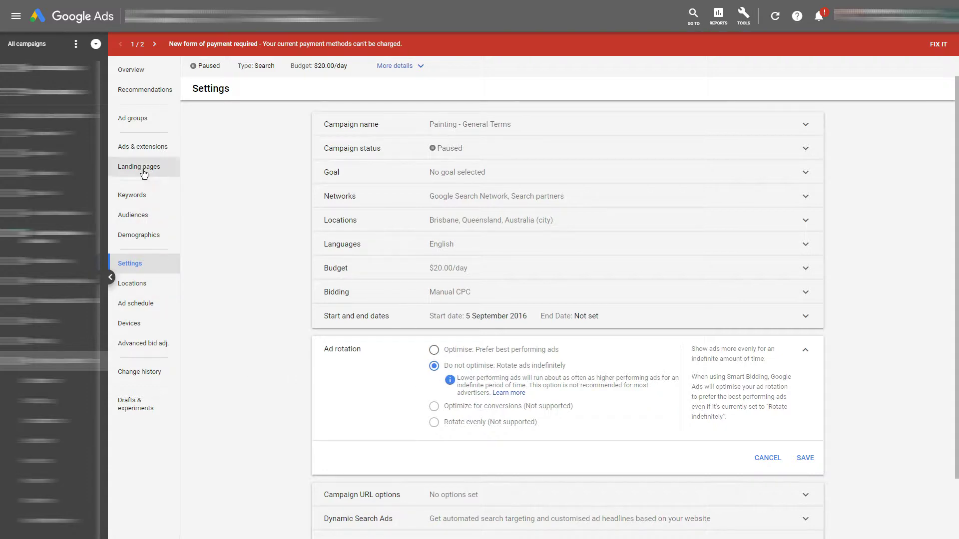
- Leave the campaign settings and review the Bathroom ad group's ads, their CTR column, and its search keywords
left_click(132, 118)
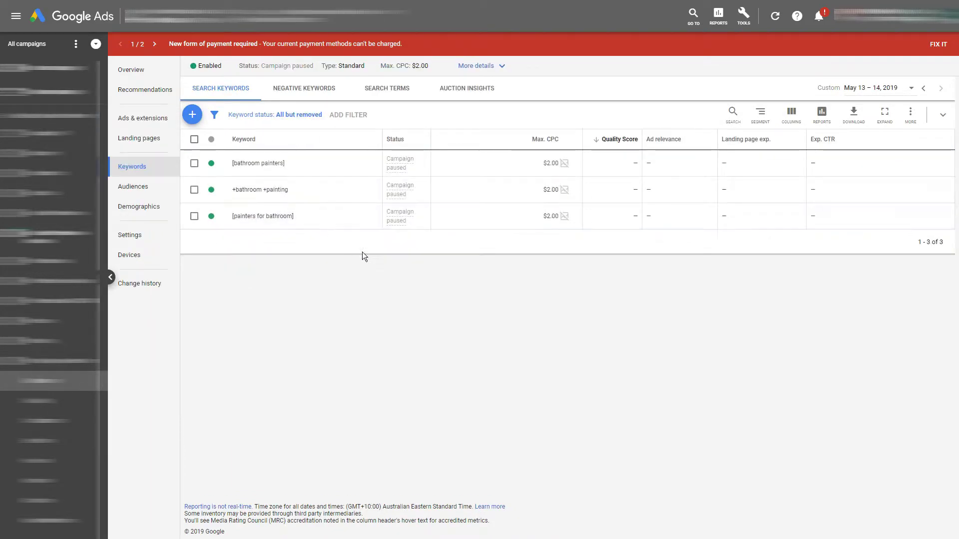
left_click(145, 120)
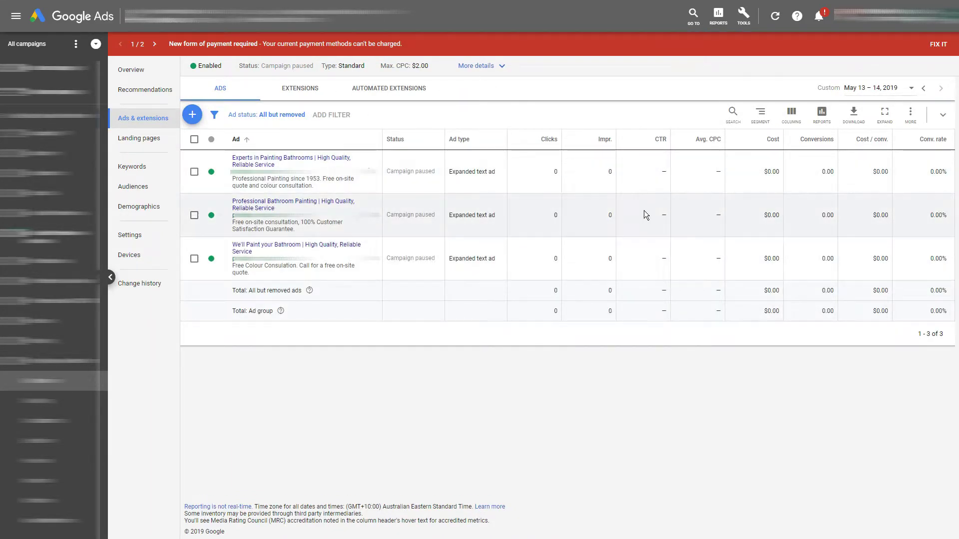
mouse_move(666, 142)
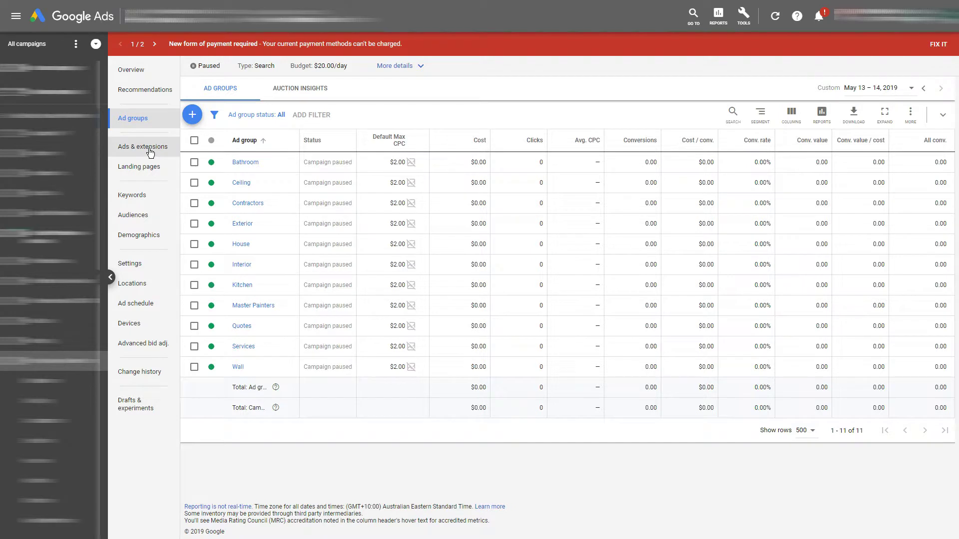
left_click(245, 164)
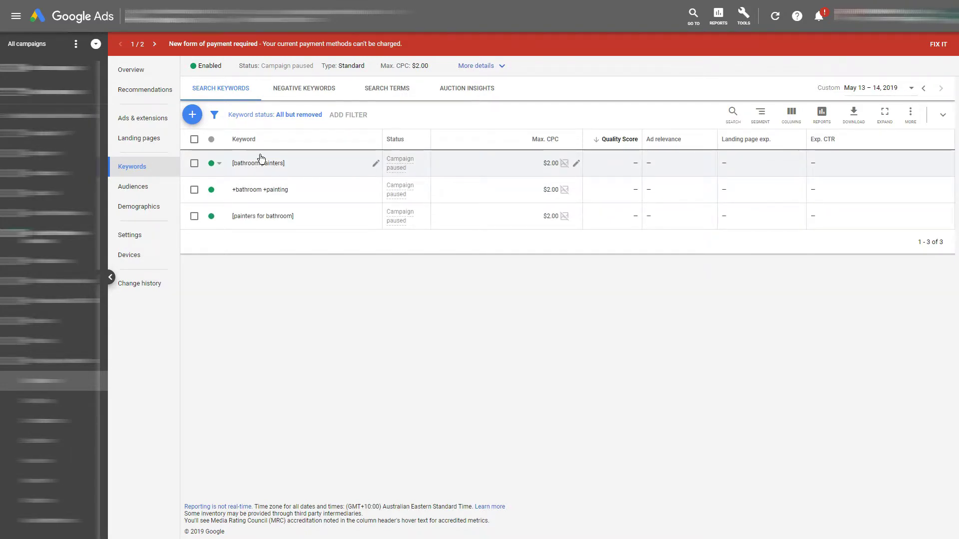
- Compare the Bathroom ad group's expanded text ads with its search keywords
left_click(146, 120)
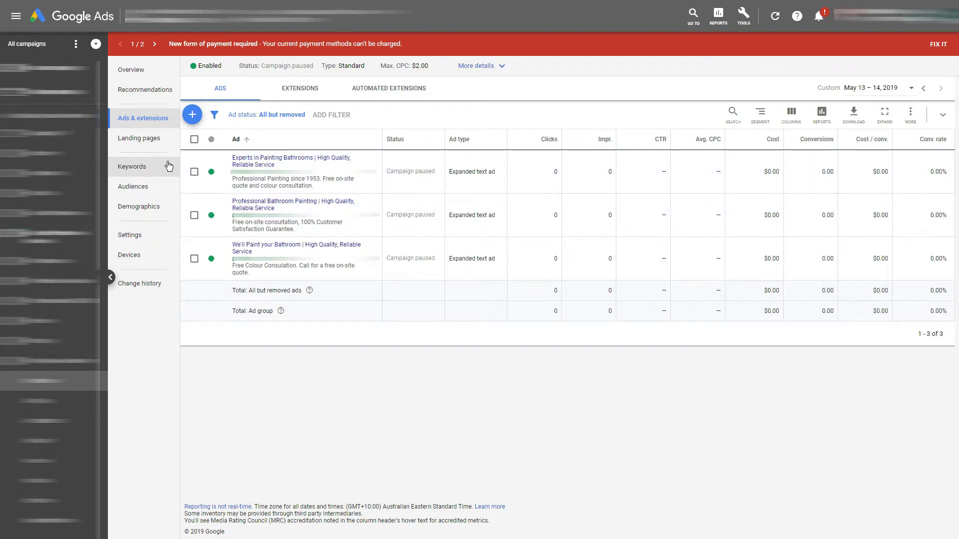
left_click(166, 166)
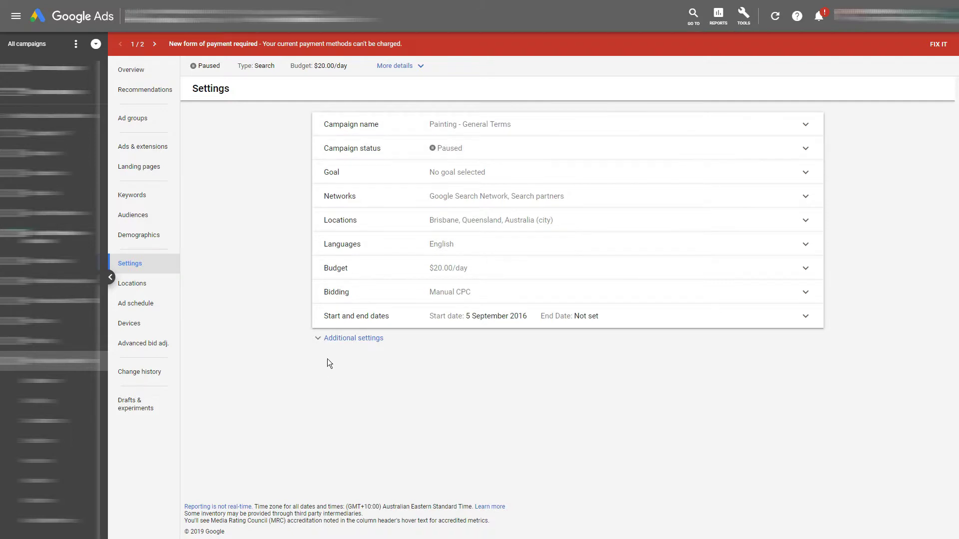
- Show the Painting - General Terms campaign's additional settings and examine its goal and network options, leaving both without saving
left_click(345, 339)
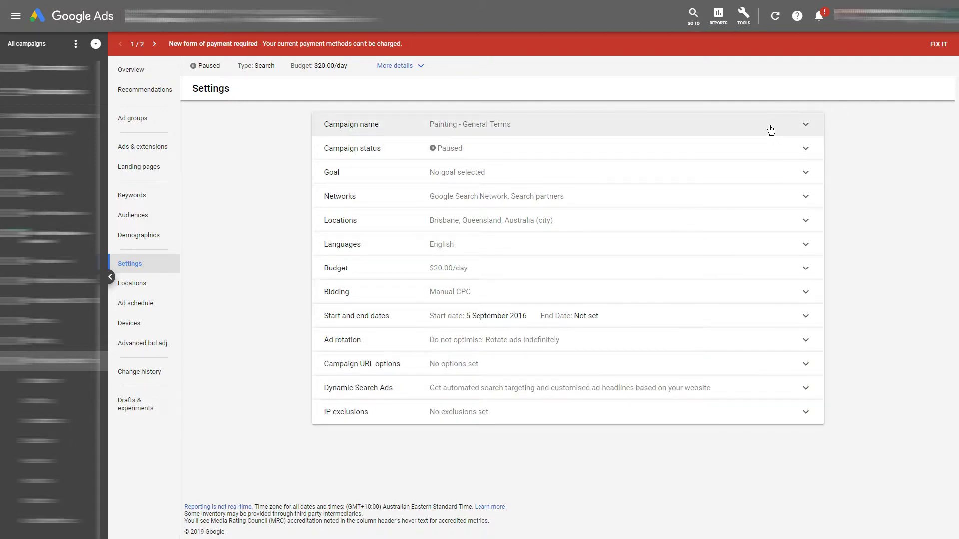
left_click(803, 173)
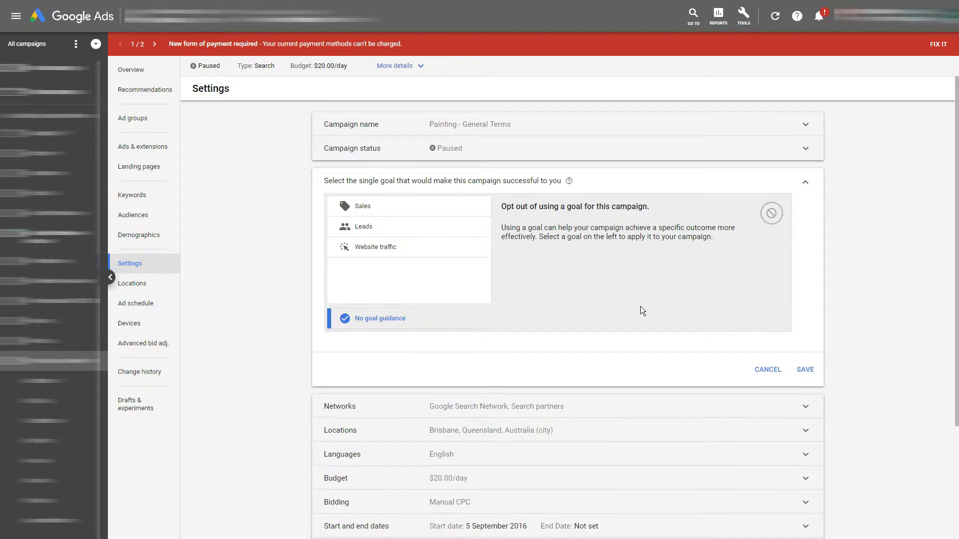
left_click(773, 370)
left_click(618, 195)
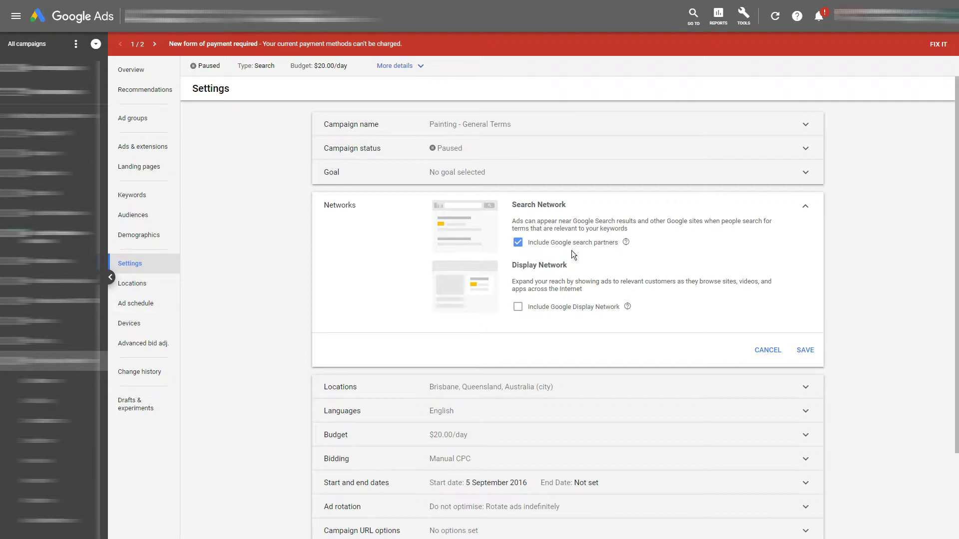
left_click(770, 350)
- Expand the campaign's location options and set the target to people in your targeted locations
left_click(612, 223)
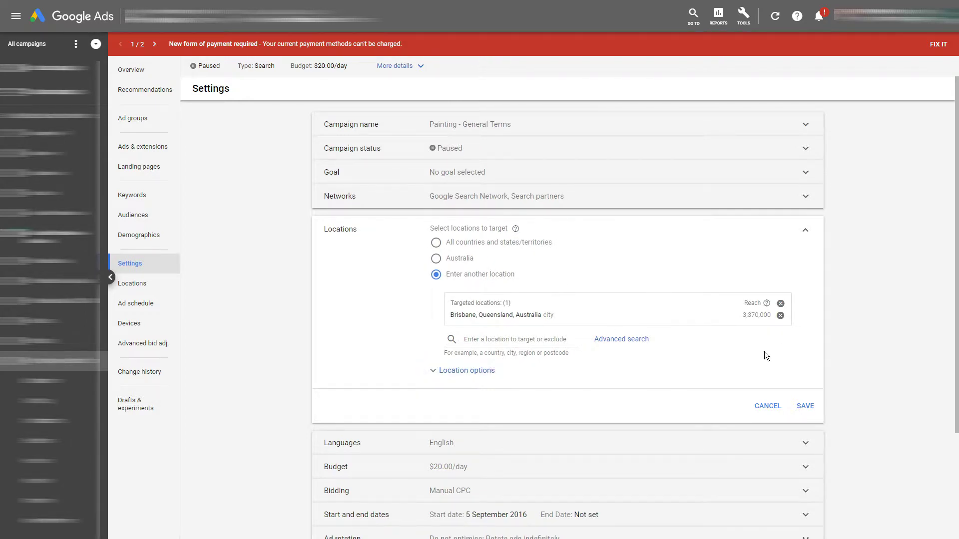
left_click(486, 384)
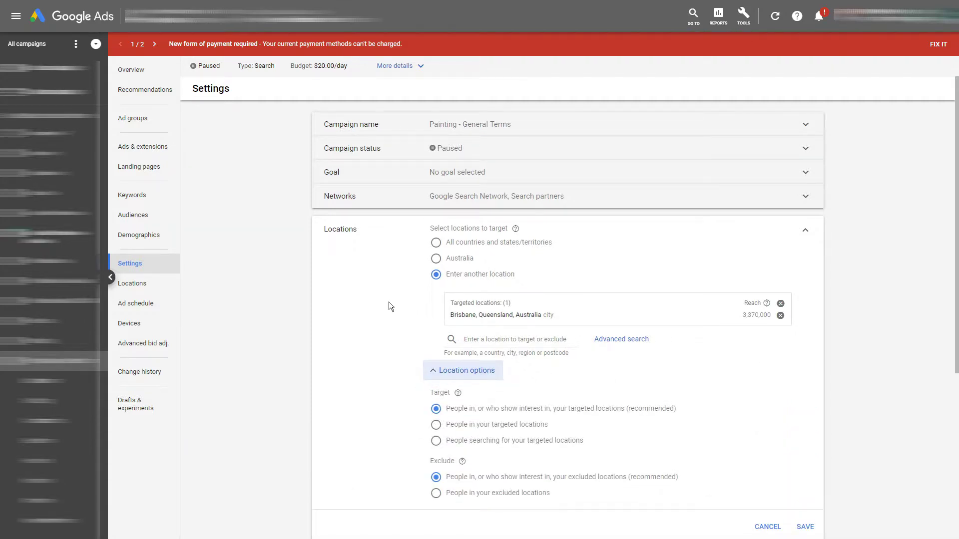
scroll(384, 331, "down", 2)
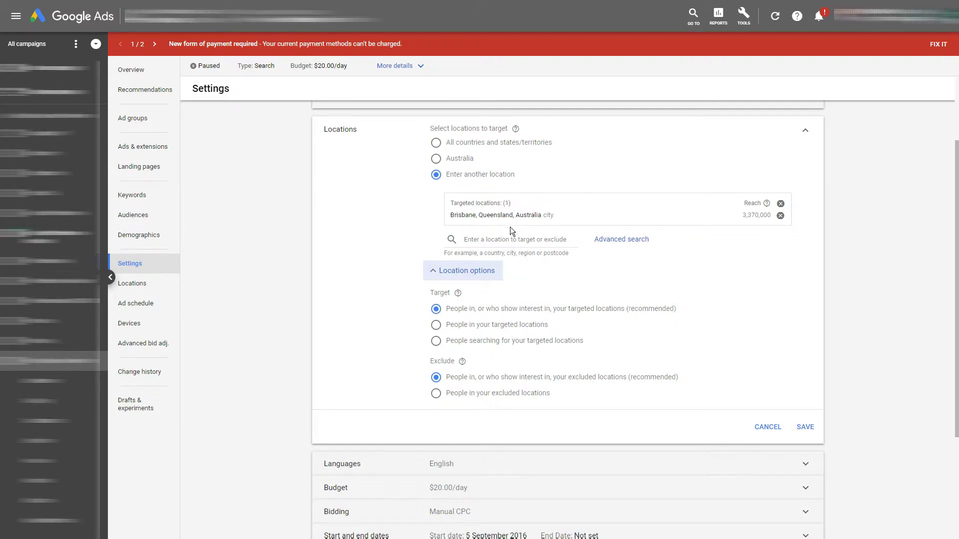
left_click(436, 325)
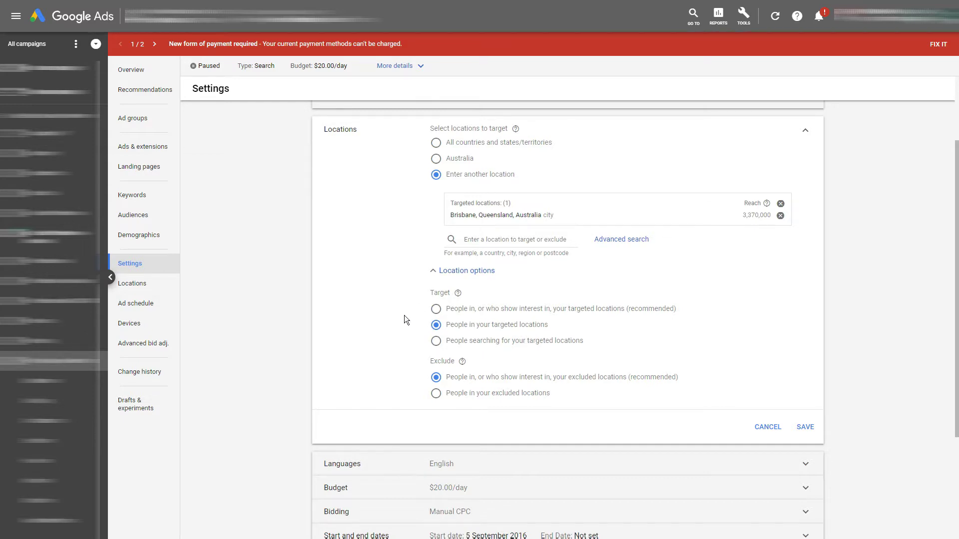
scroll(405, 319, "down", 2)
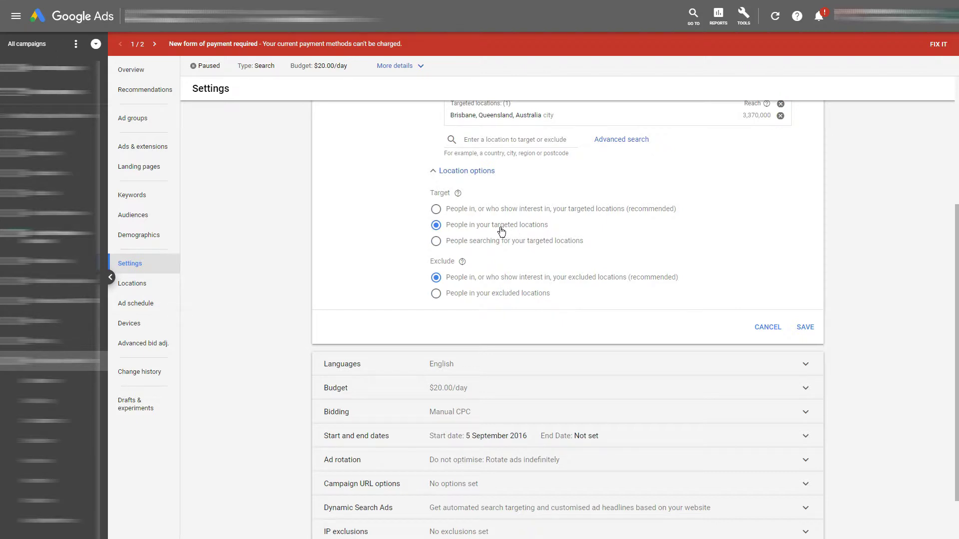
- Exclude only people in your excluded locations, set the target to people in, or who show interest in, your targeted locations, and save
left_click(437, 294)
scroll(521, 219, "up", 2)
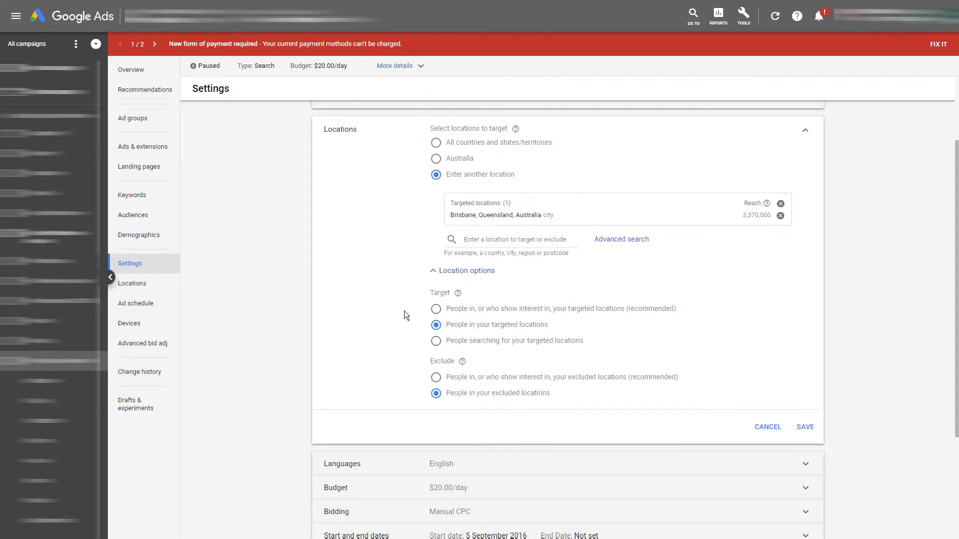
left_click(436, 309)
left_click(802, 427)
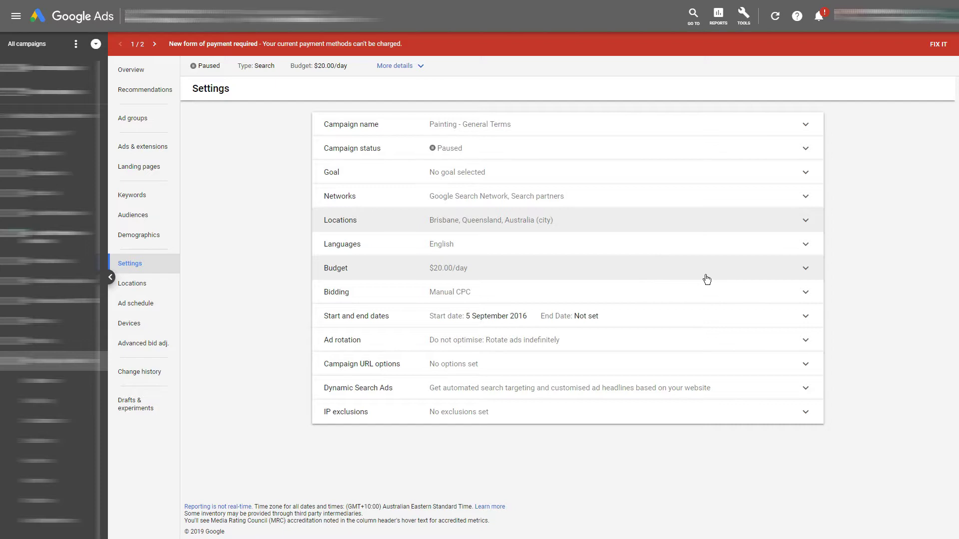
- Examine the campaign's daily budget, where shared budgets are found, and the delivery method options, then cancel
left_click(805, 269)
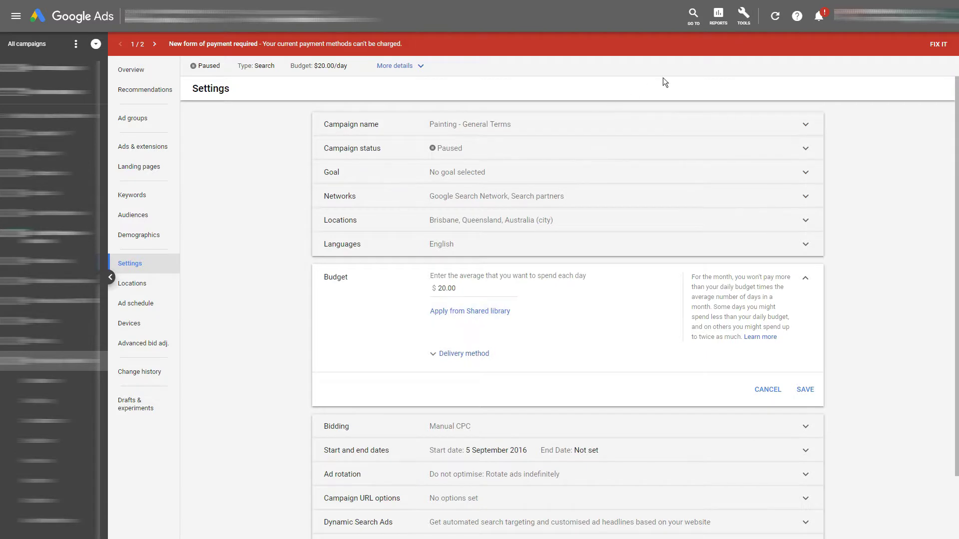
left_click(743, 25)
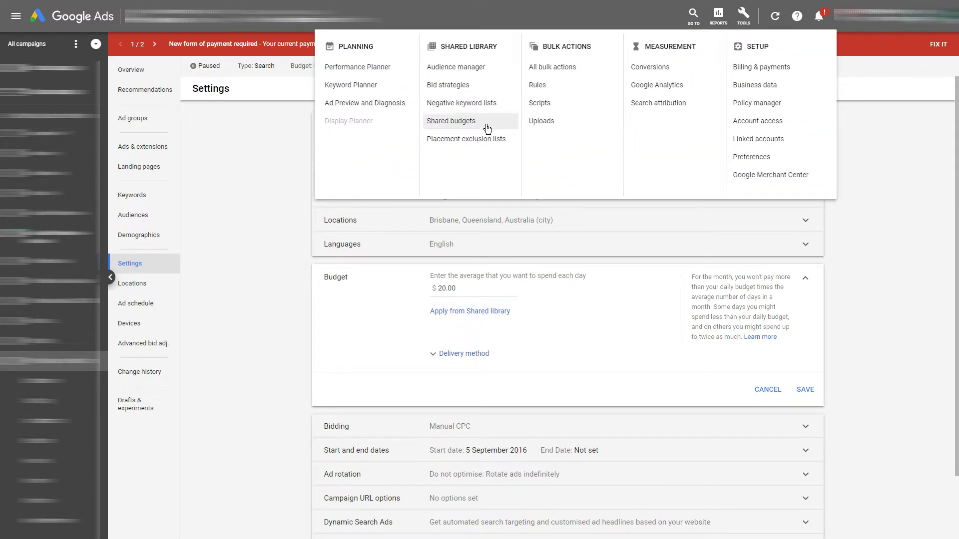
left_click(286, 220)
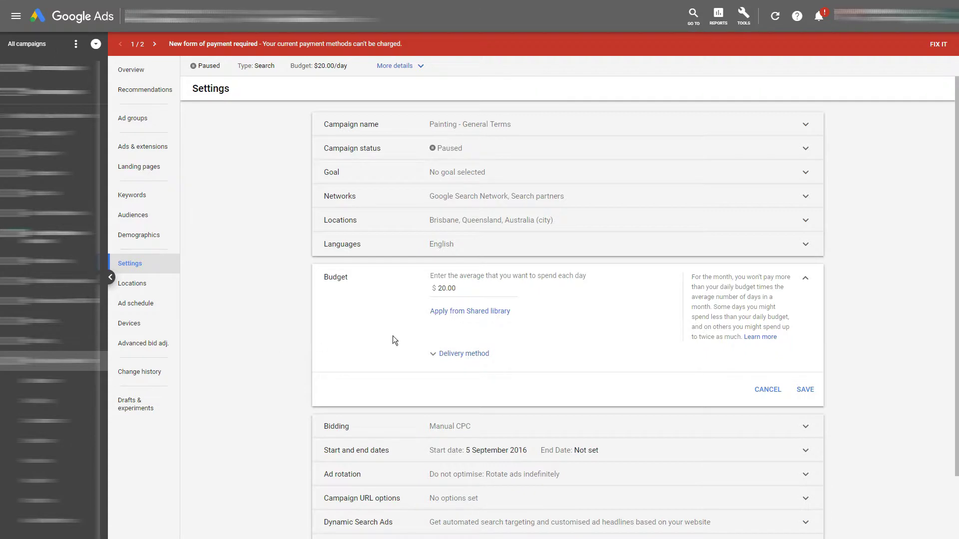
left_click(454, 355)
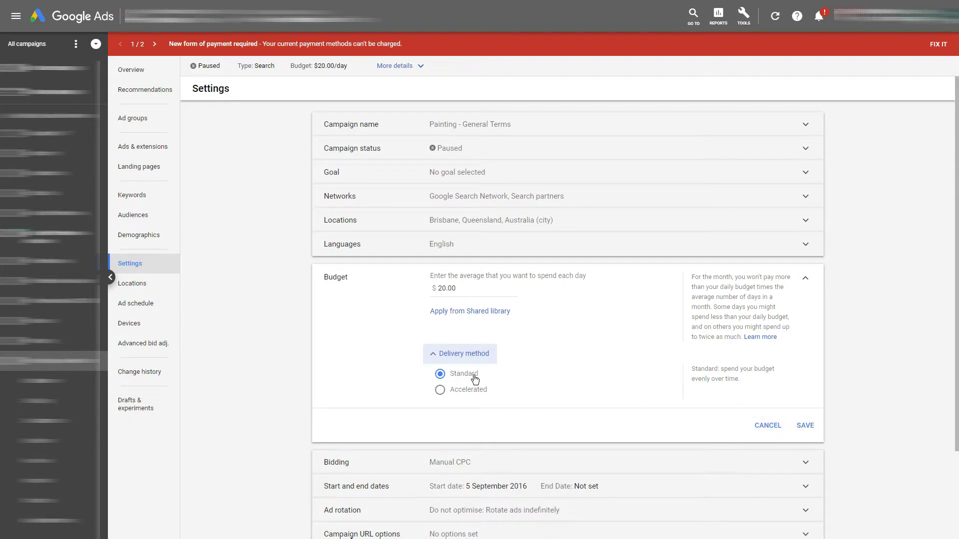
left_click(767, 425)
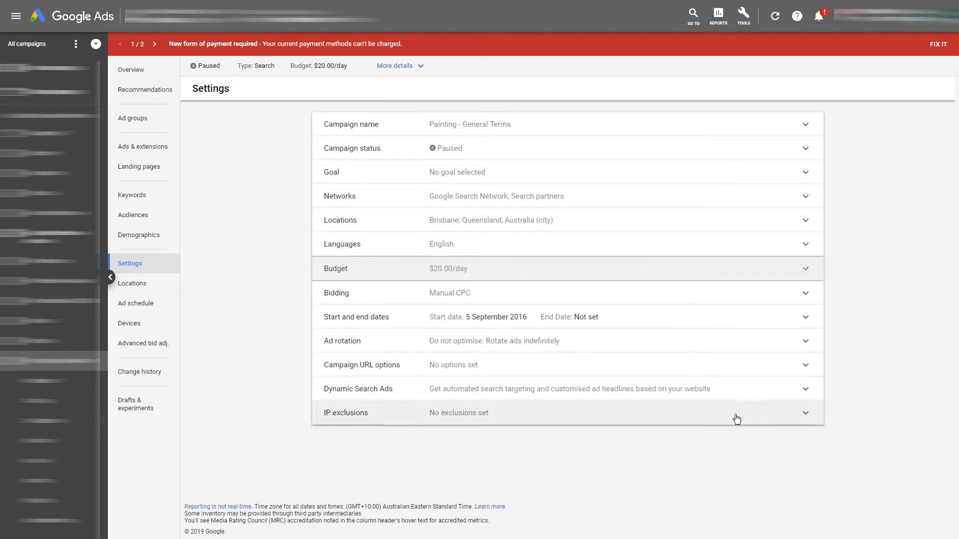
- Look at the campaign's Manual CPC bidding settings and its ad rotation options without changing either
left_click(583, 295)
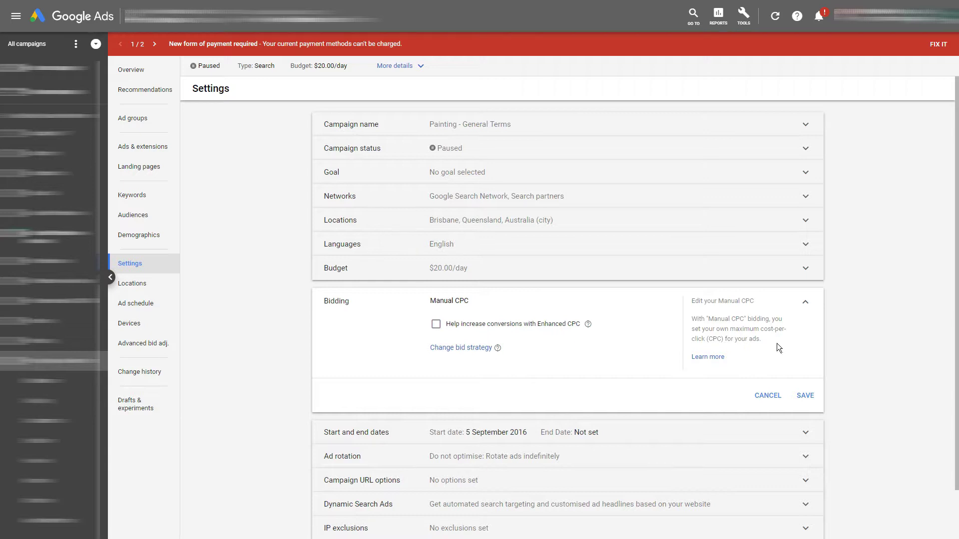
left_click(805, 306)
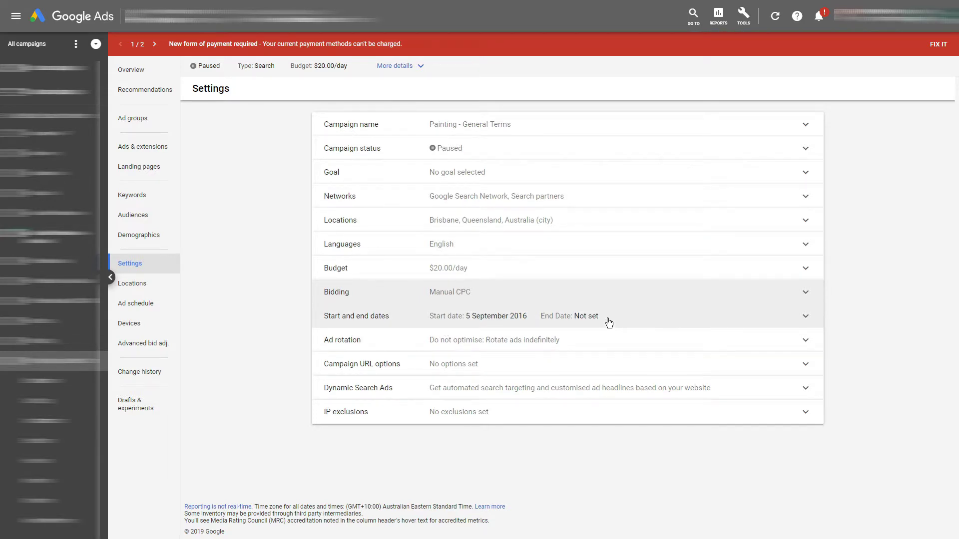
left_click(722, 339)
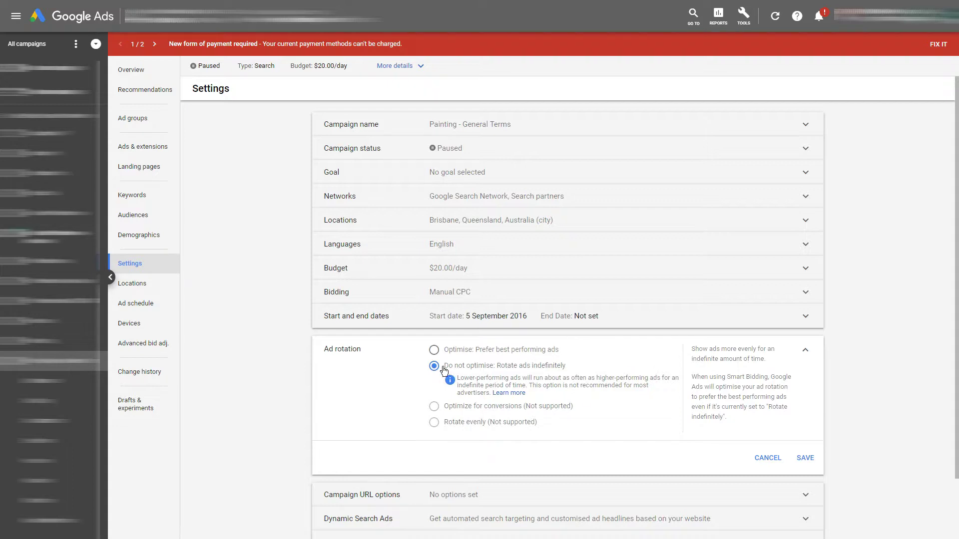
left_click(768, 459)
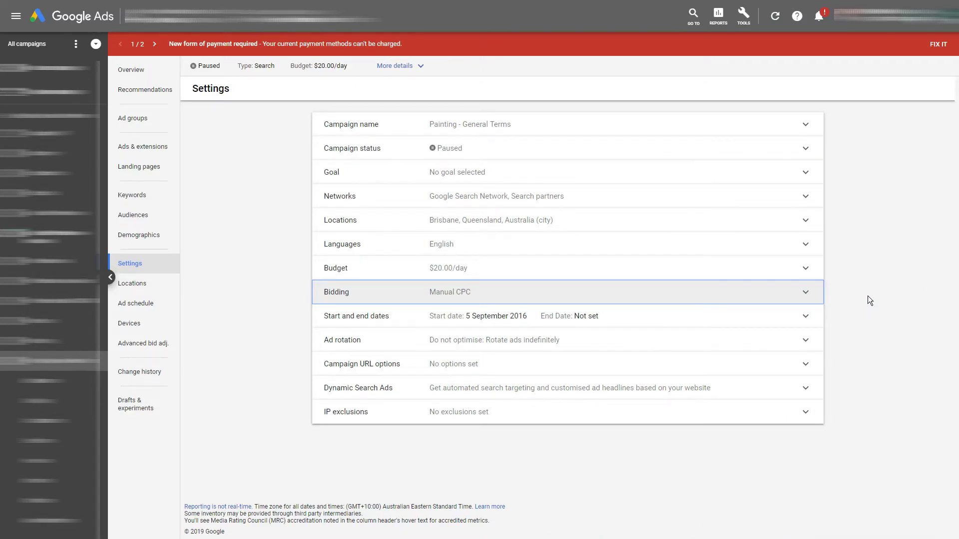
- In the bidding settings, try the Enhanced CPC option and examine the automated and manual strategies available for direct selection
left_click(810, 295)
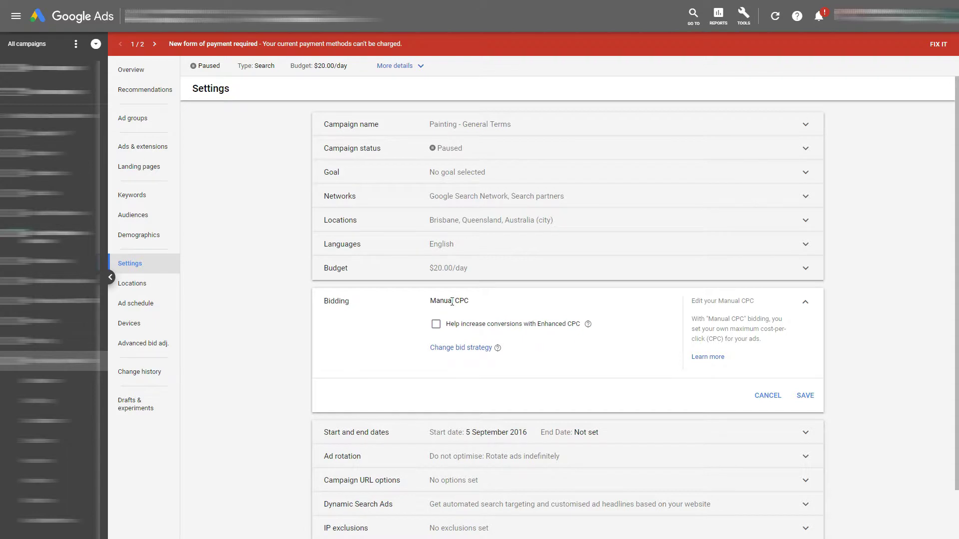
left_click(436, 324)
left_click(462, 349)
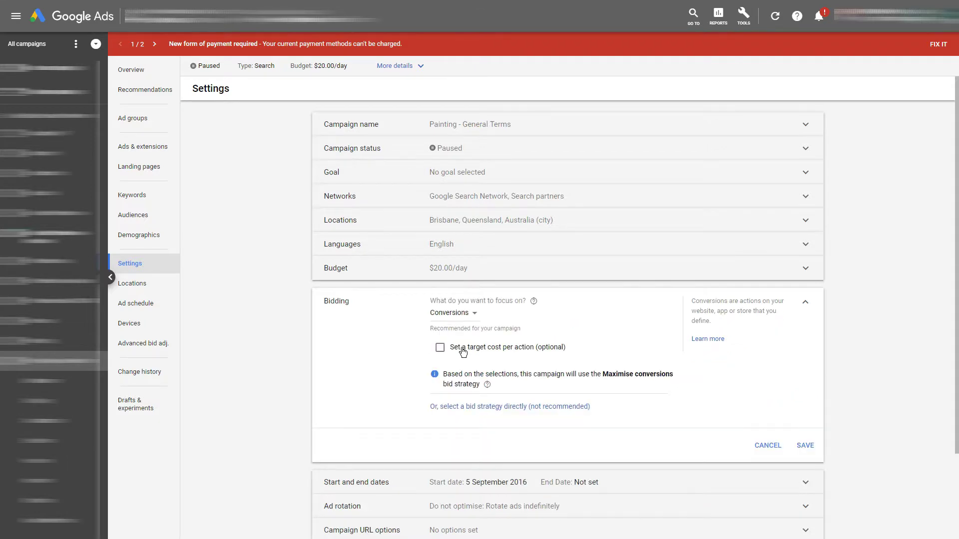
left_click(477, 407)
left_click(498, 321)
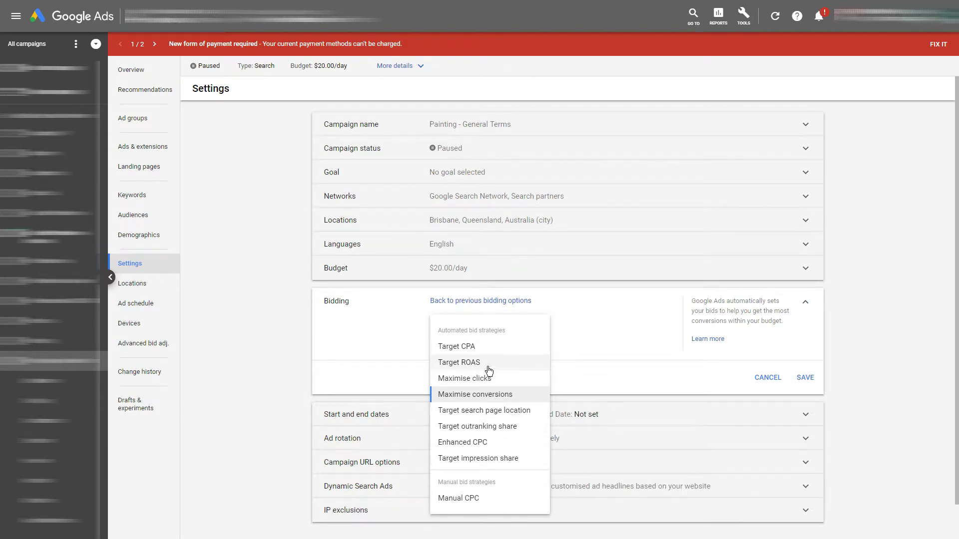
mouse_move(487, 368)
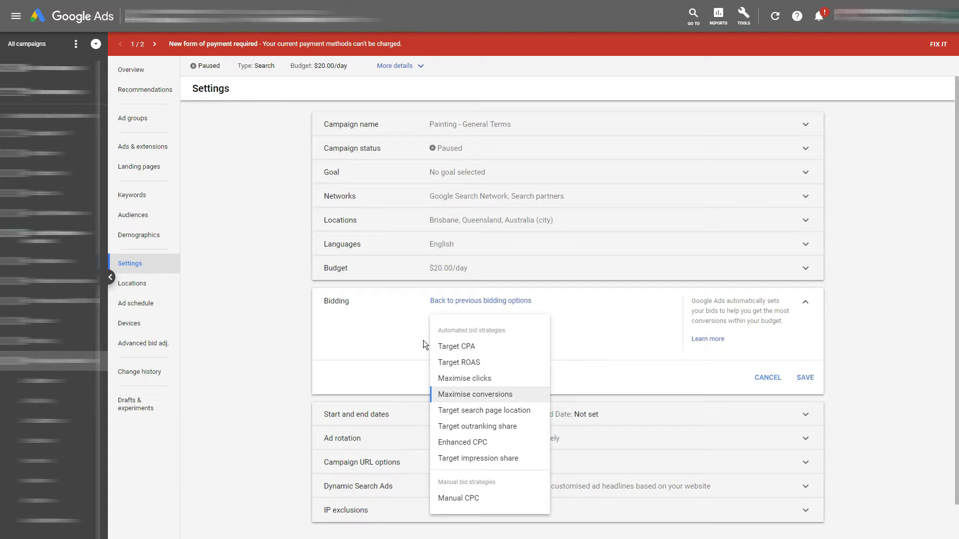
mouse_move(462, 353)
mouse_move(486, 503)
left_click(862, 420)
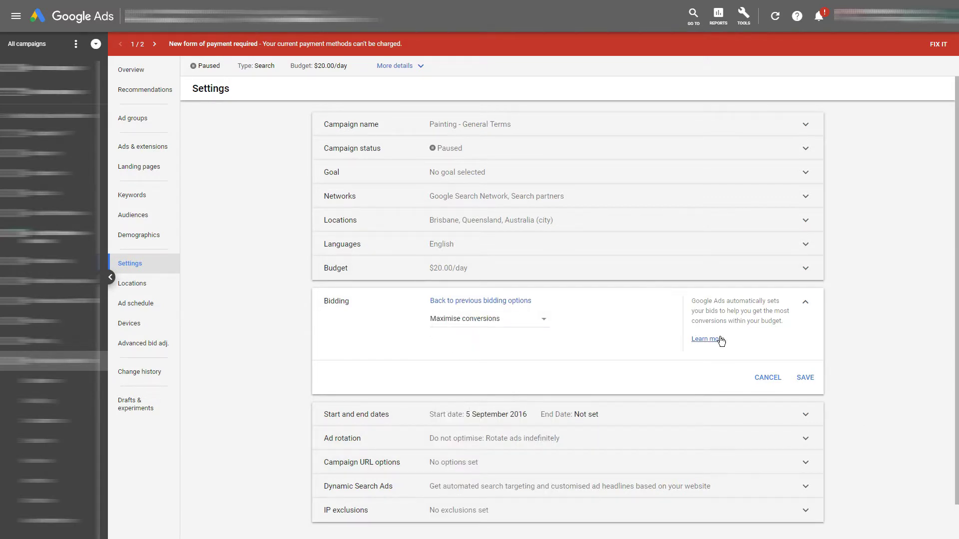
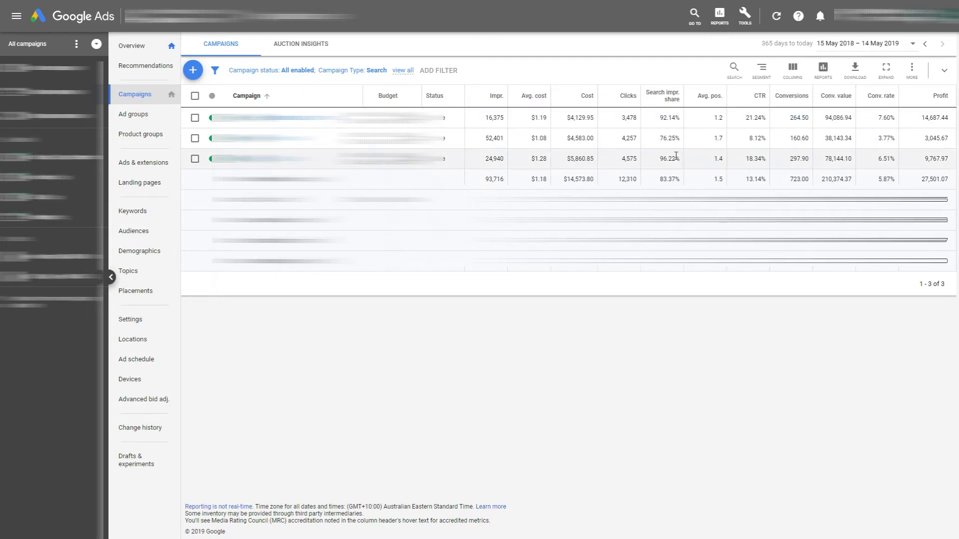
- Review the search campaigns' impression share, the CTR and average position chart, and the column set options
mouse_move(673, 103)
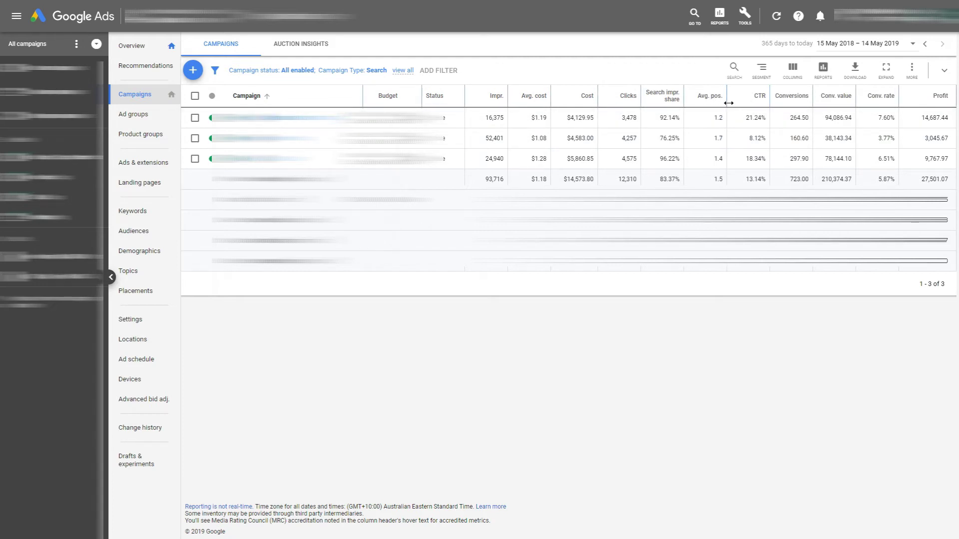
left_click(944, 74)
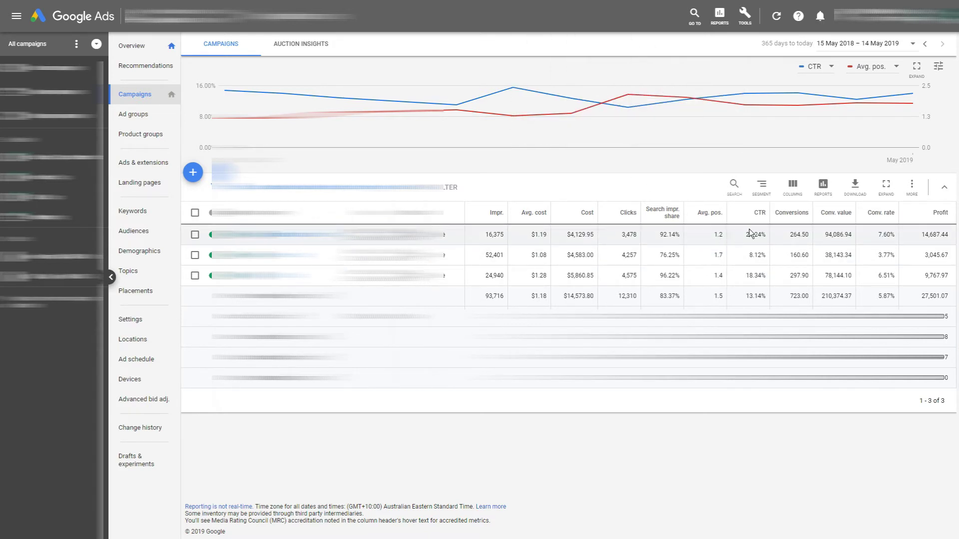
left_click(944, 187)
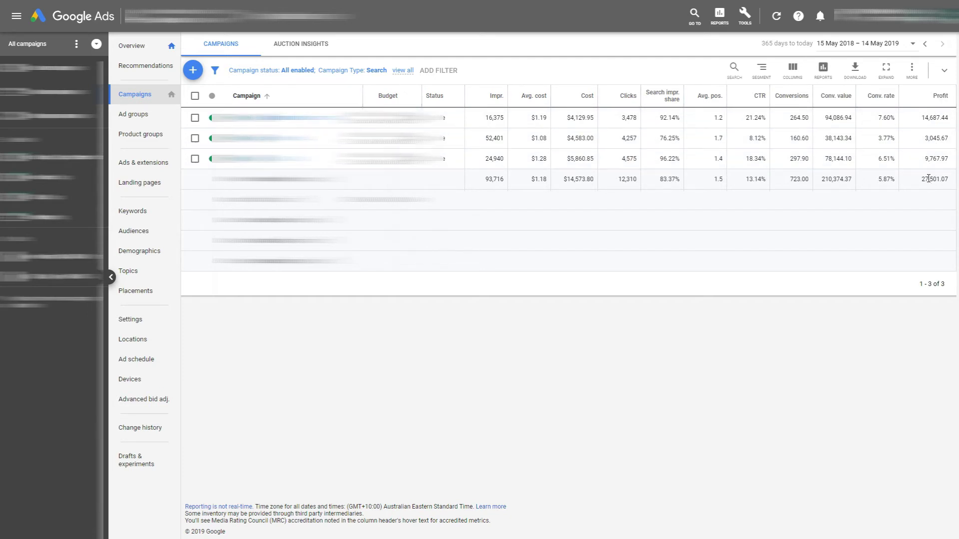
left_click(799, 74)
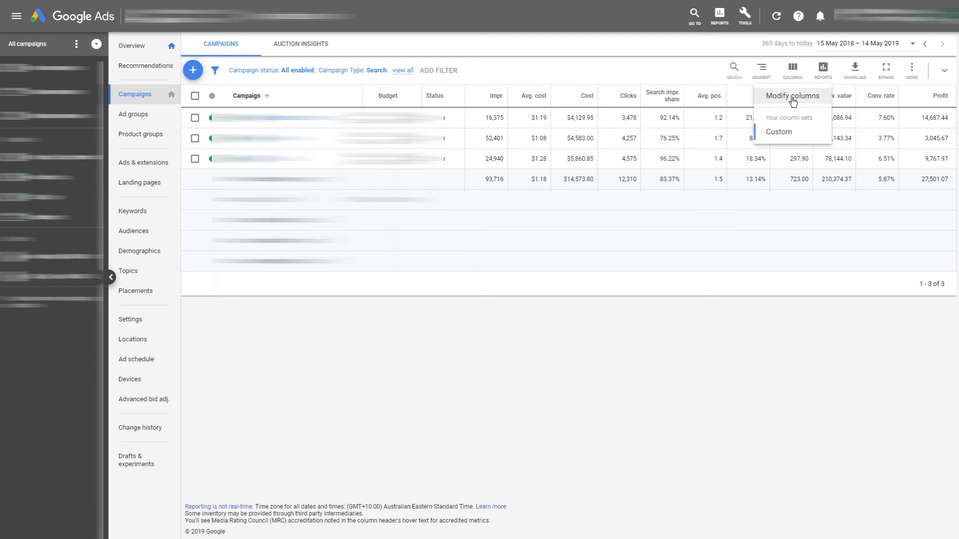
left_click(842, 337)
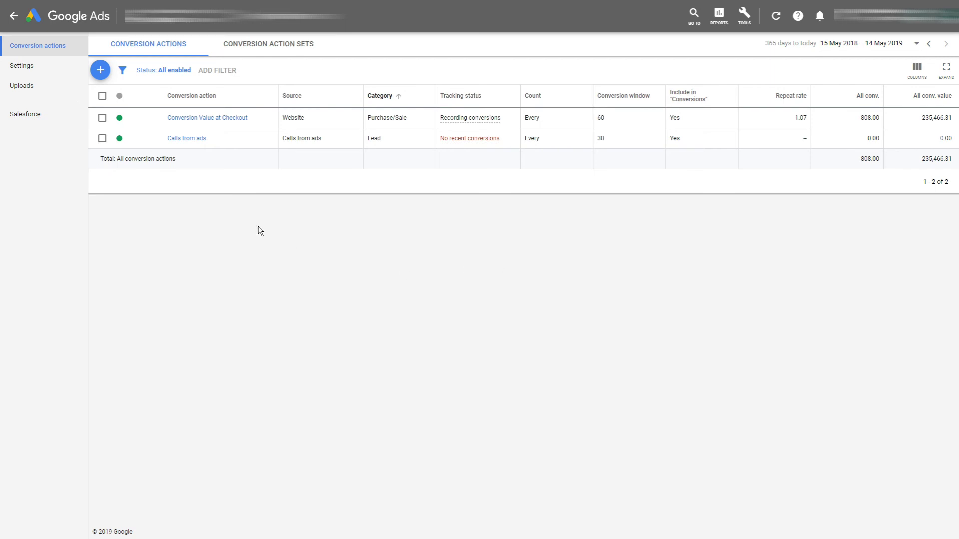
- Start a new phone call conversion action with calls to a phone number on your website as the source
left_click(104, 75)
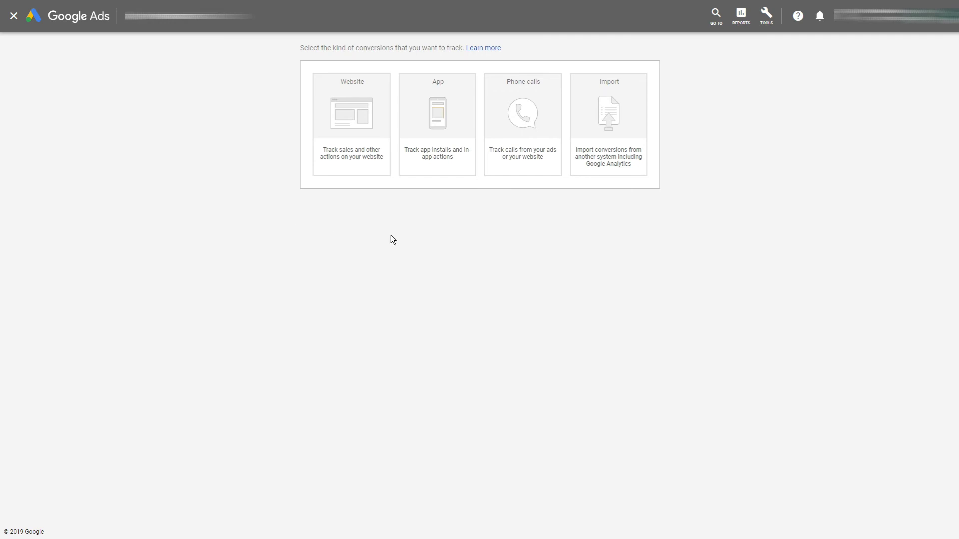
left_click(515, 161)
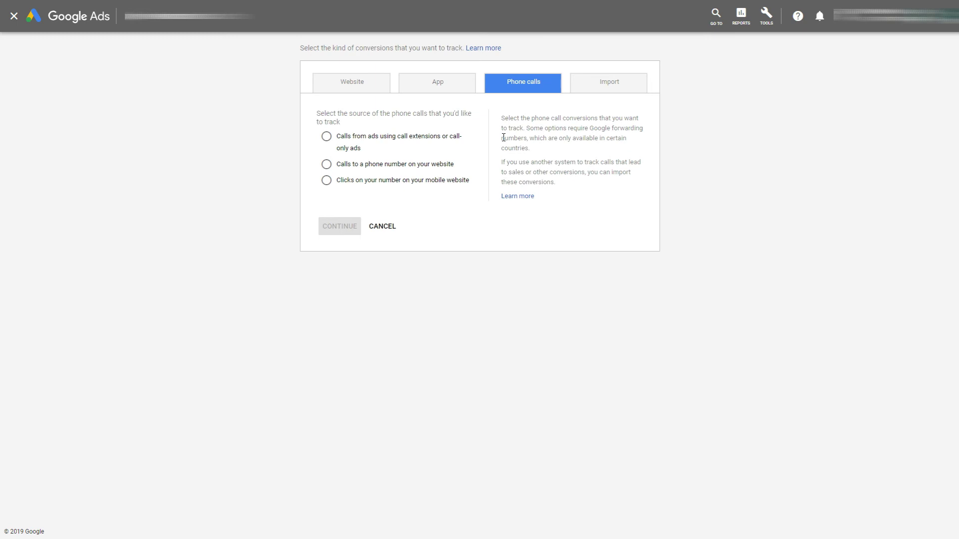
left_click(430, 169)
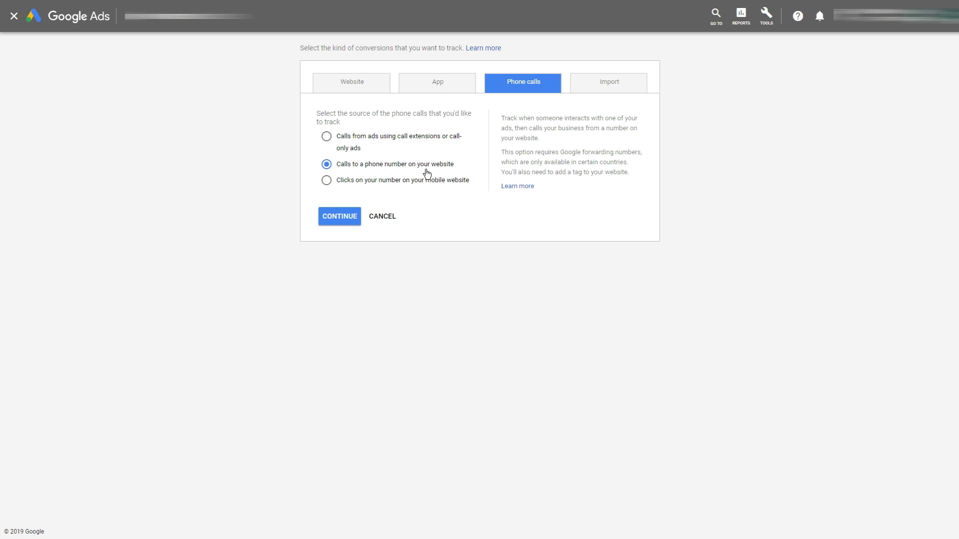
- Discard the phone call conversion action and start a website conversion action with Page View as its category
left_click(382, 217)
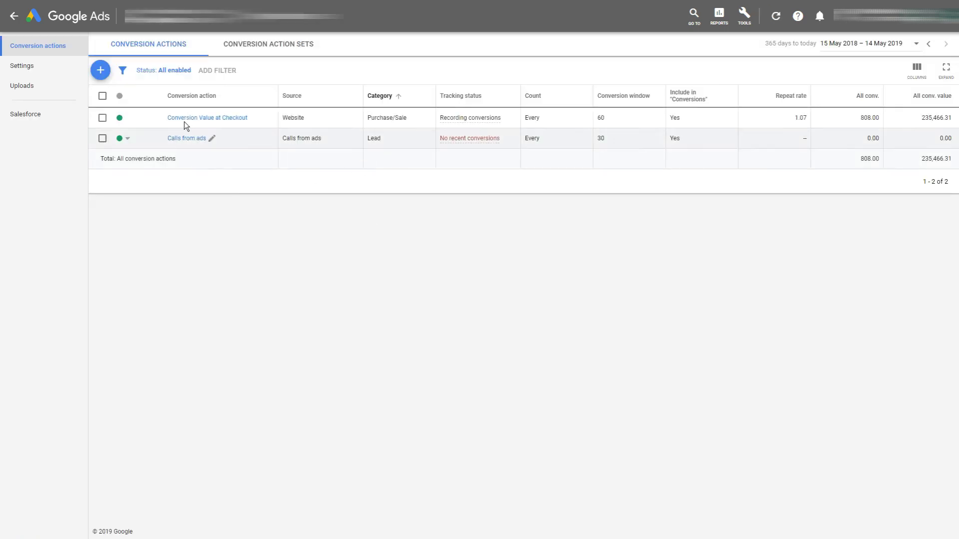
left_click(100, 70)
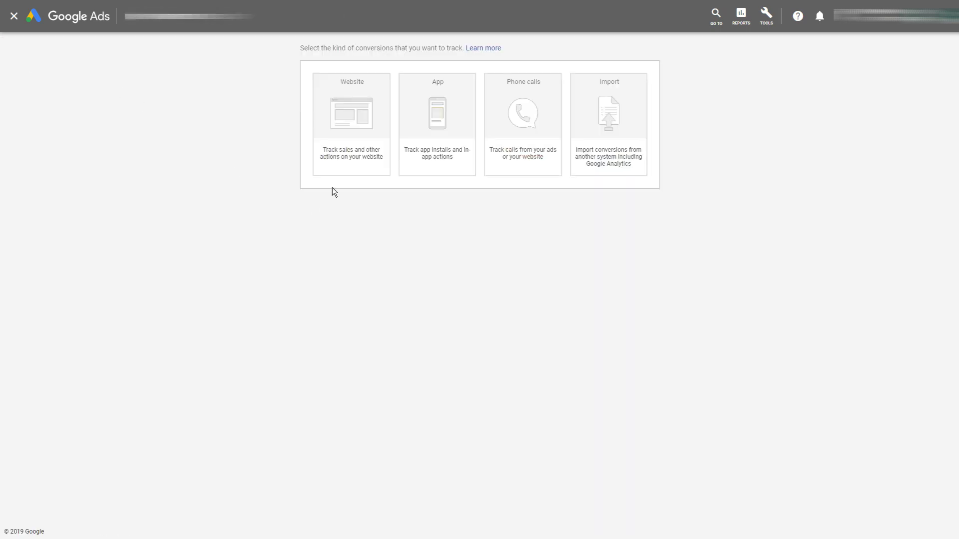
left_click(348, 164)
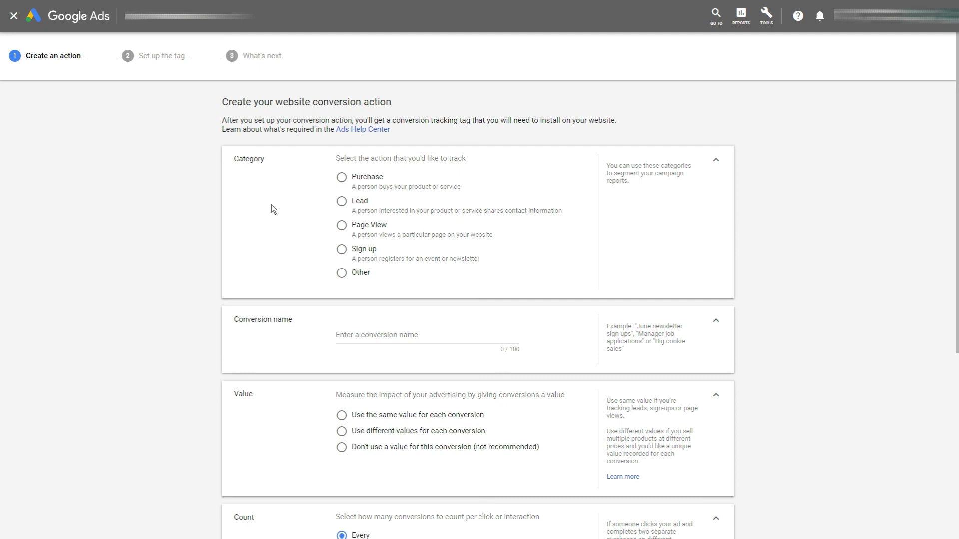
left_click(363, 232)
- Examine the website conversion action's name, value, count, conversion window, attribution model and Enhanced CPC settings, and leave without creating it
scroll(149, 276, "down", 2)
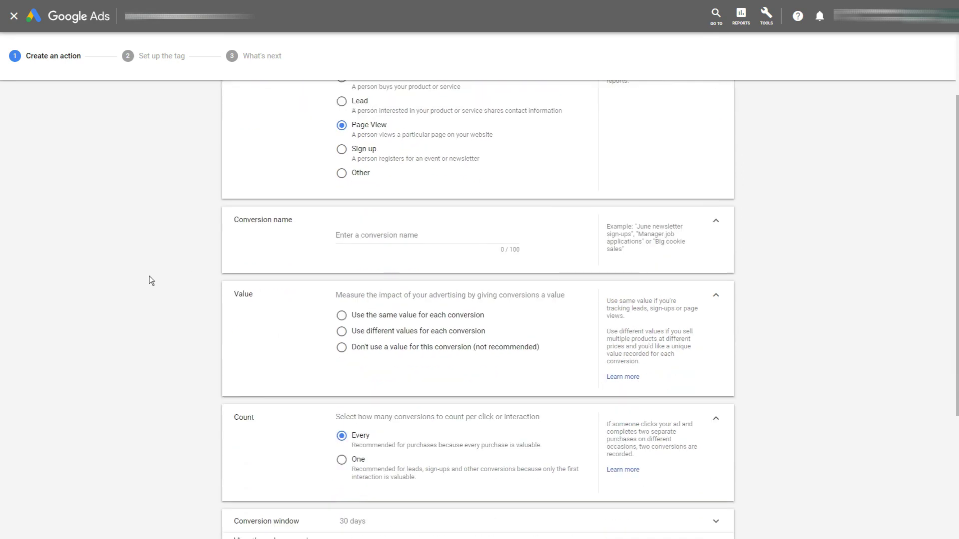
scroll(149, 276, "down", 2)
scroll(256, 447, "down", 2)
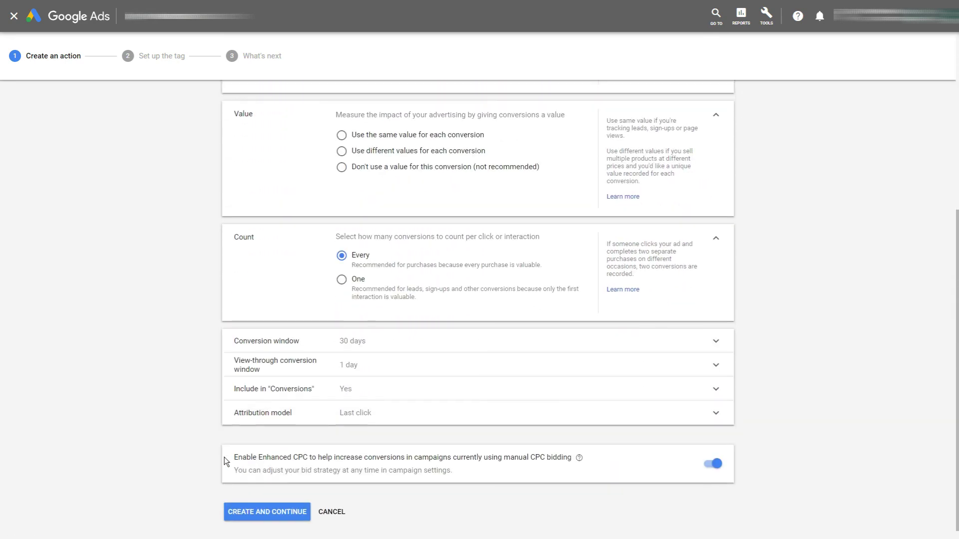
scroll(230, 439, "up", 2)
scroll(229, 436, "up", 2)
scroll(214, 418, "down", 5)
scroll(214, 417, "up", 6)
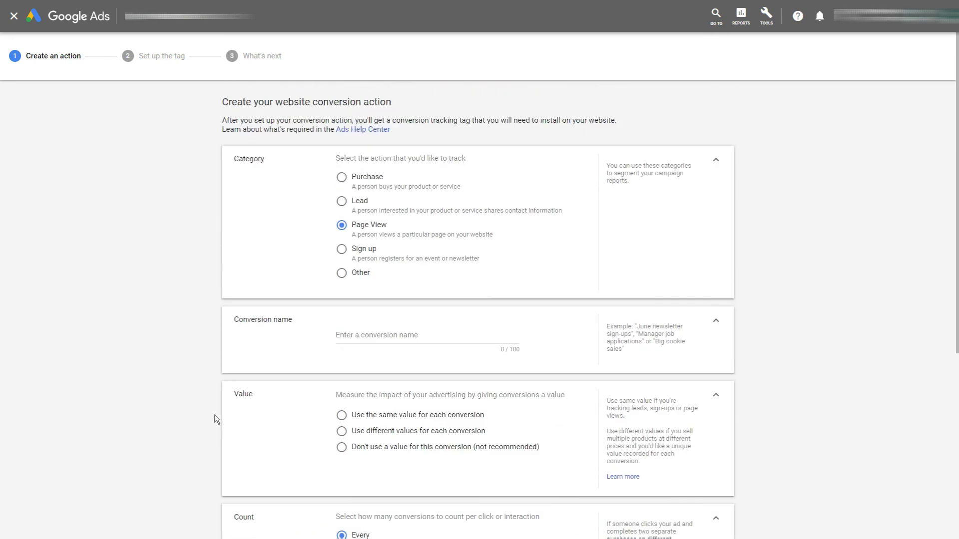
scroll(216, 419, "down", 4)
scroll(215, 418, "down", 2)
scroll(215, 418, "up", 6)
scroll(782, 271, "down", 5)
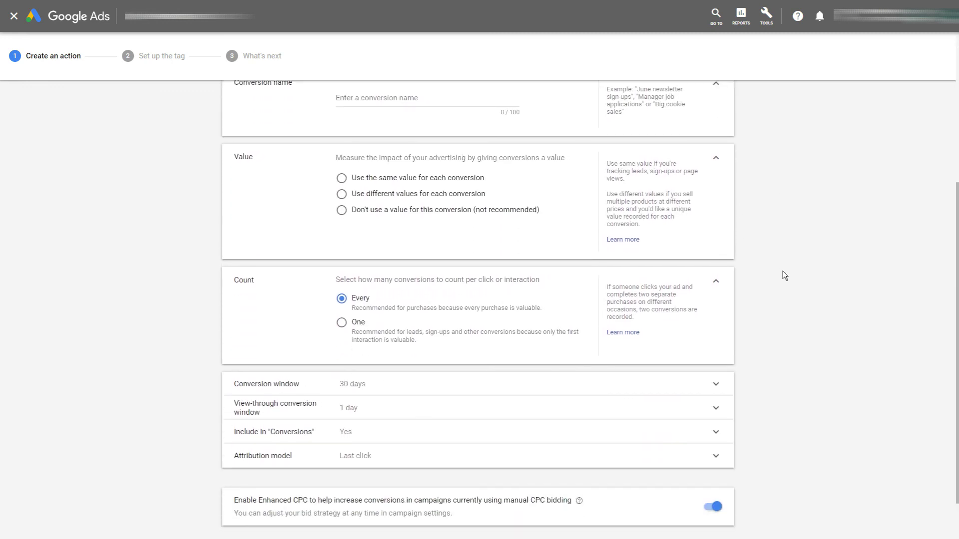
scroll(783, 271, "down", 1)
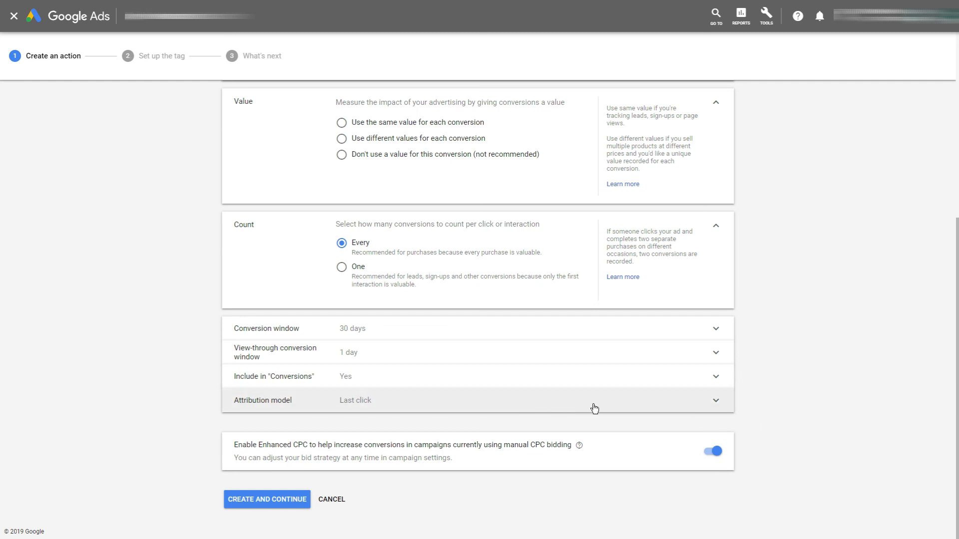
scroll(800, 414, "up", 5)
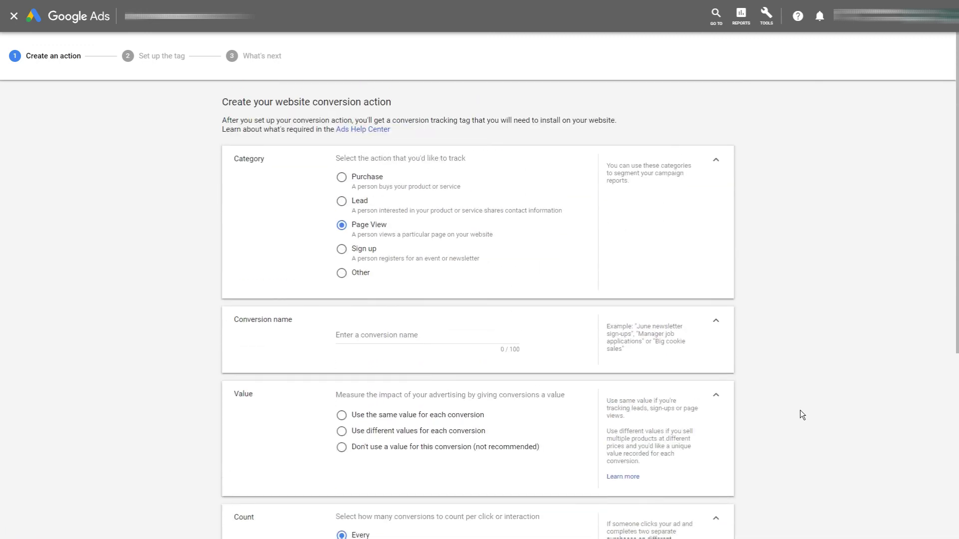
scroll(731, 412, "down", 5)
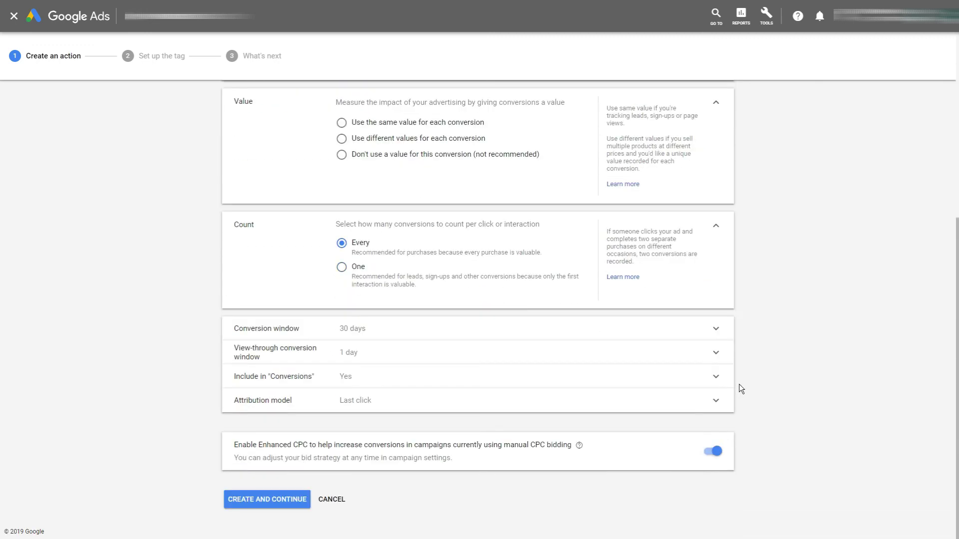
left_click(331, 499)
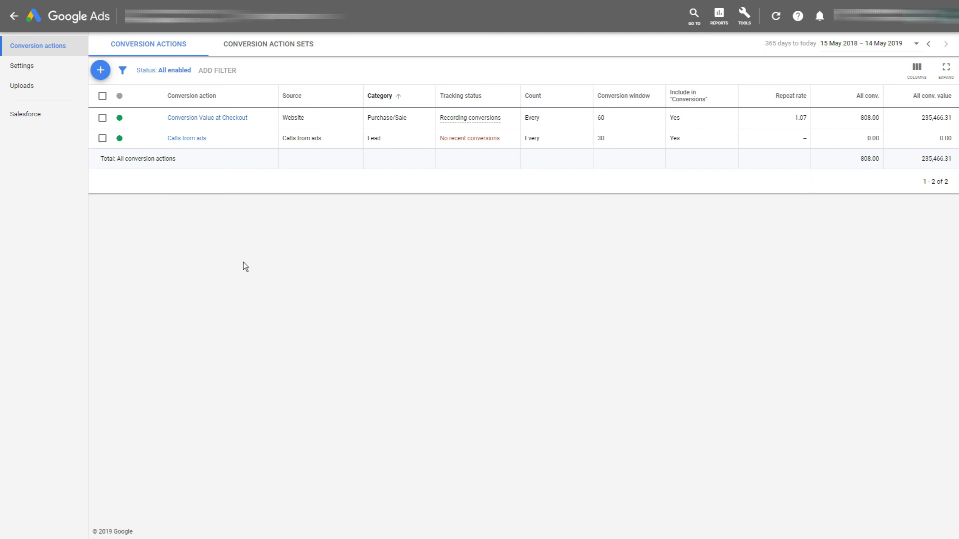